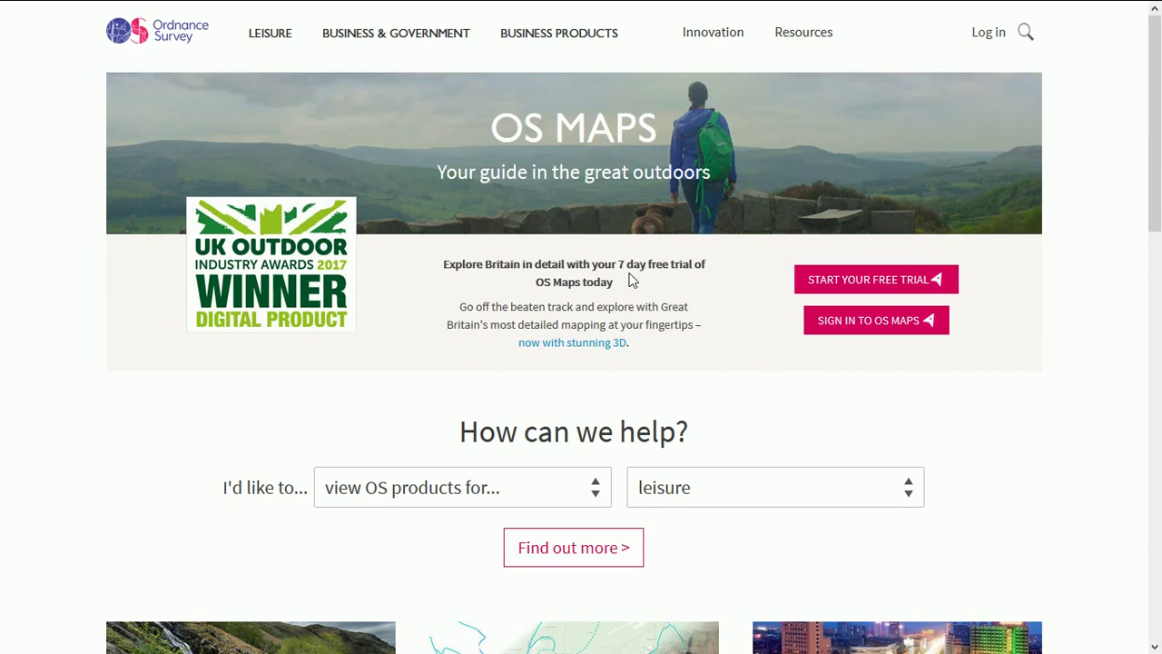
Step: Scroll down the Ordnance Survey home page to the OS OpenData link in the footer
scroll(764, 361, down, 7)
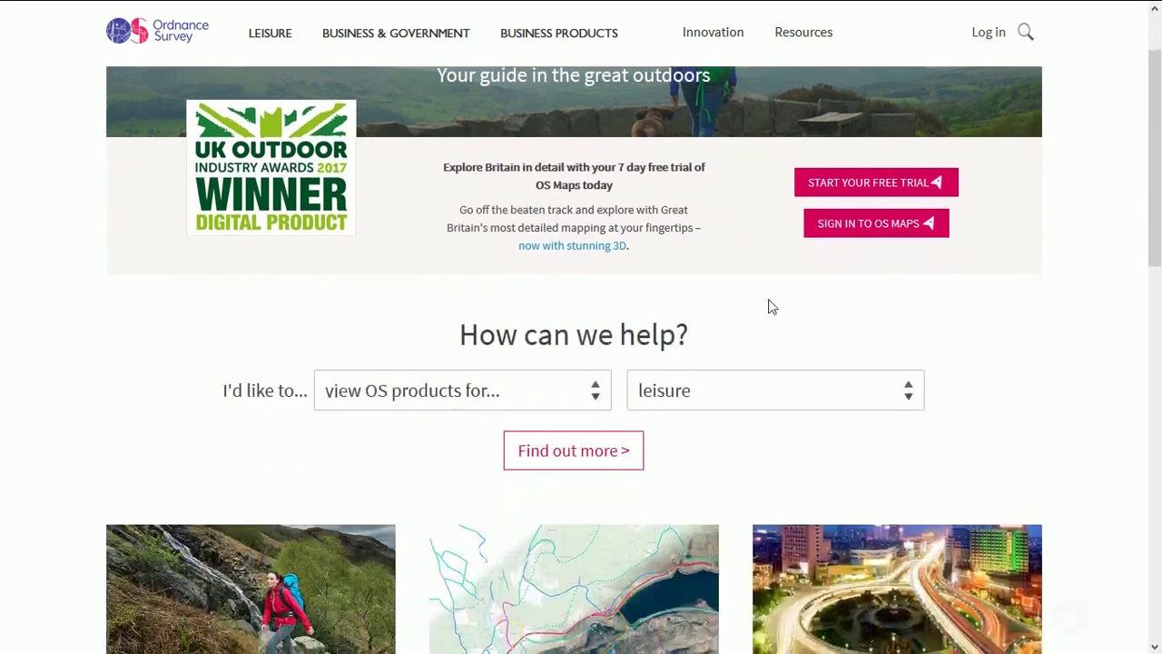
scroll(758, 331, down, 5)
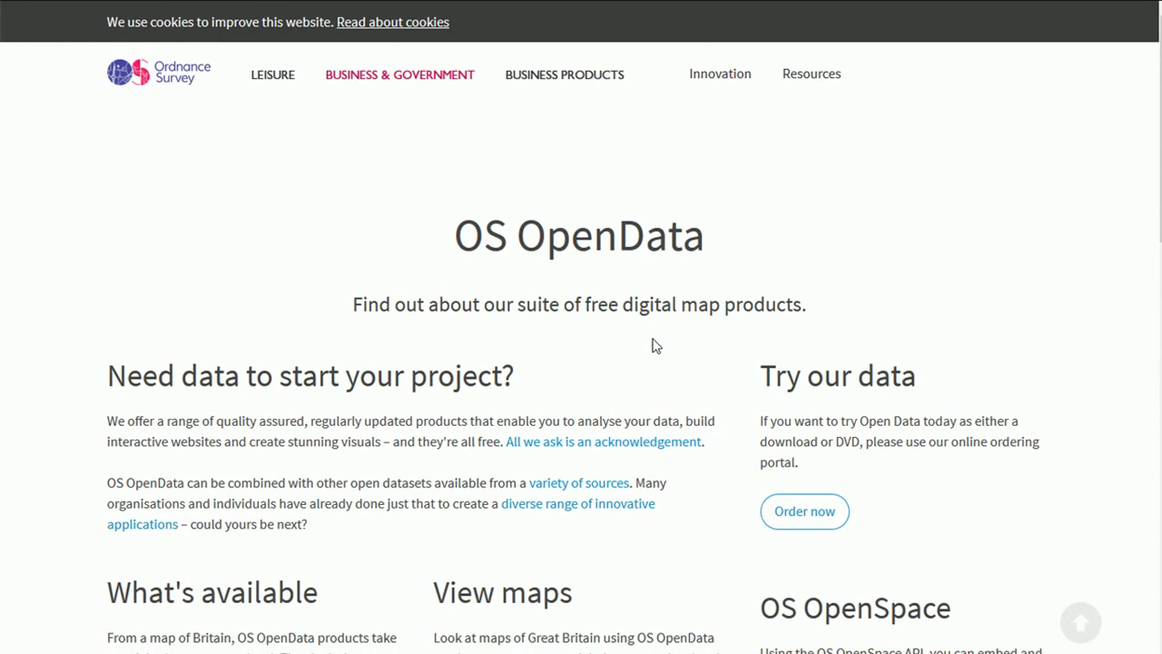
Step: Open the Learn more page listing the available OpenData products
scroll(656, 345, down, 3)
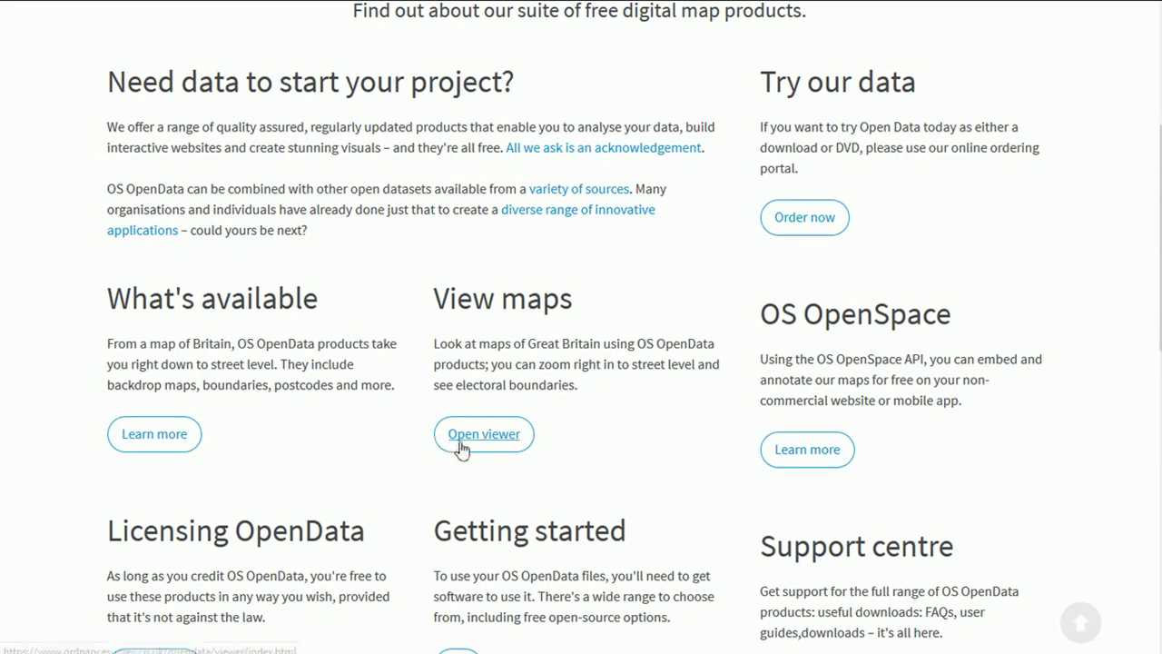
click(151, 442)
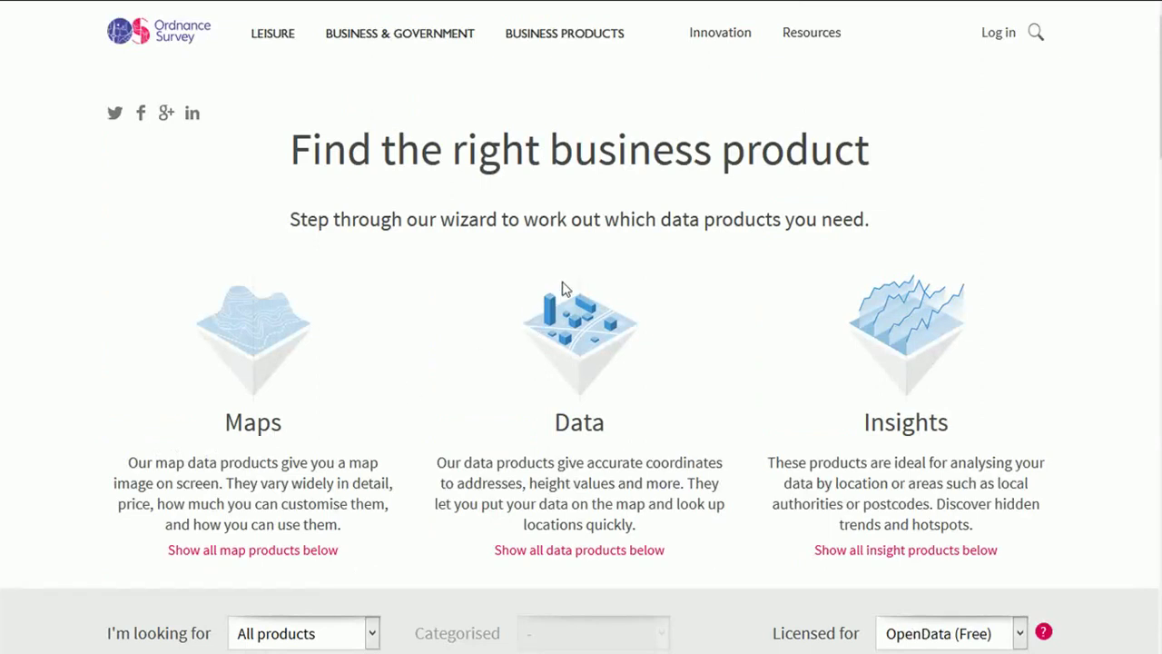
scroll(686, 278, down, 3)
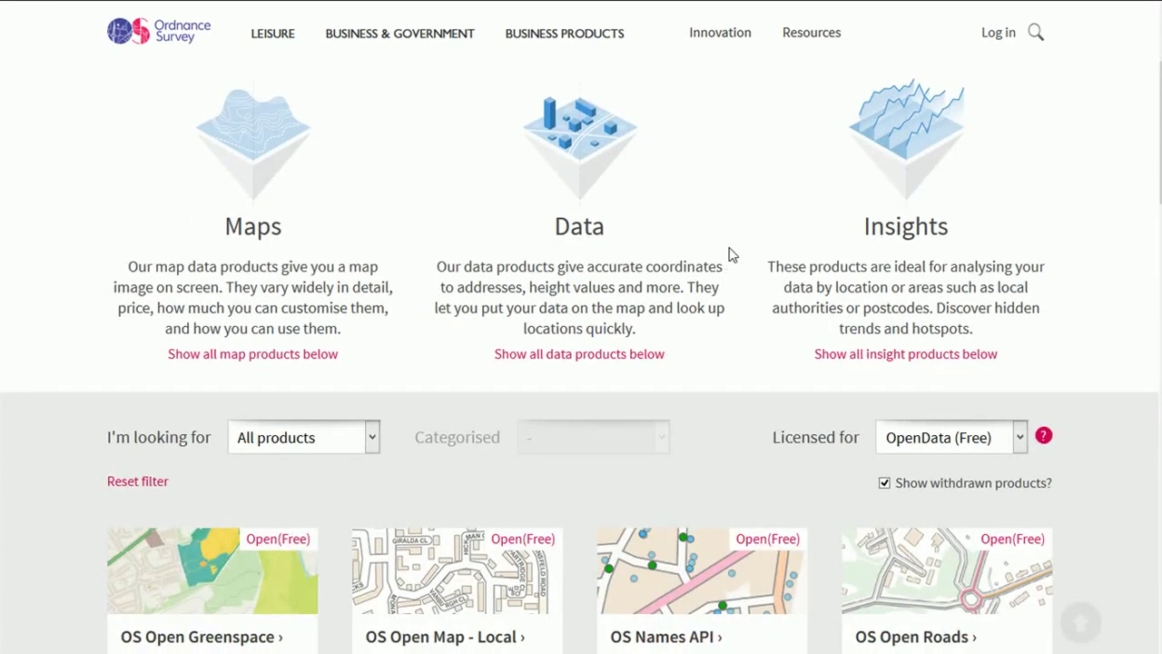
scroll(734, 262, down, 3)
scroll(578, 393, down, 1)
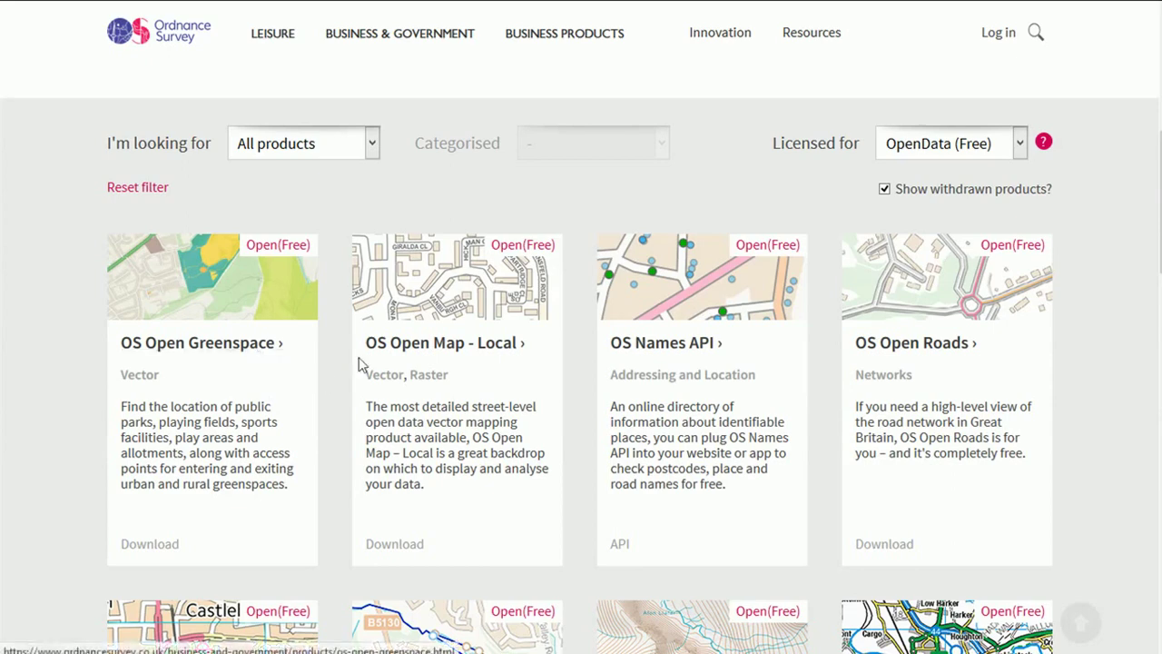
Step: Scroll through the OpenData (Free) product cards to locate OS VectorMap District
scroll(342, 377, down, 1)
scroll(342, 373, down, 7)
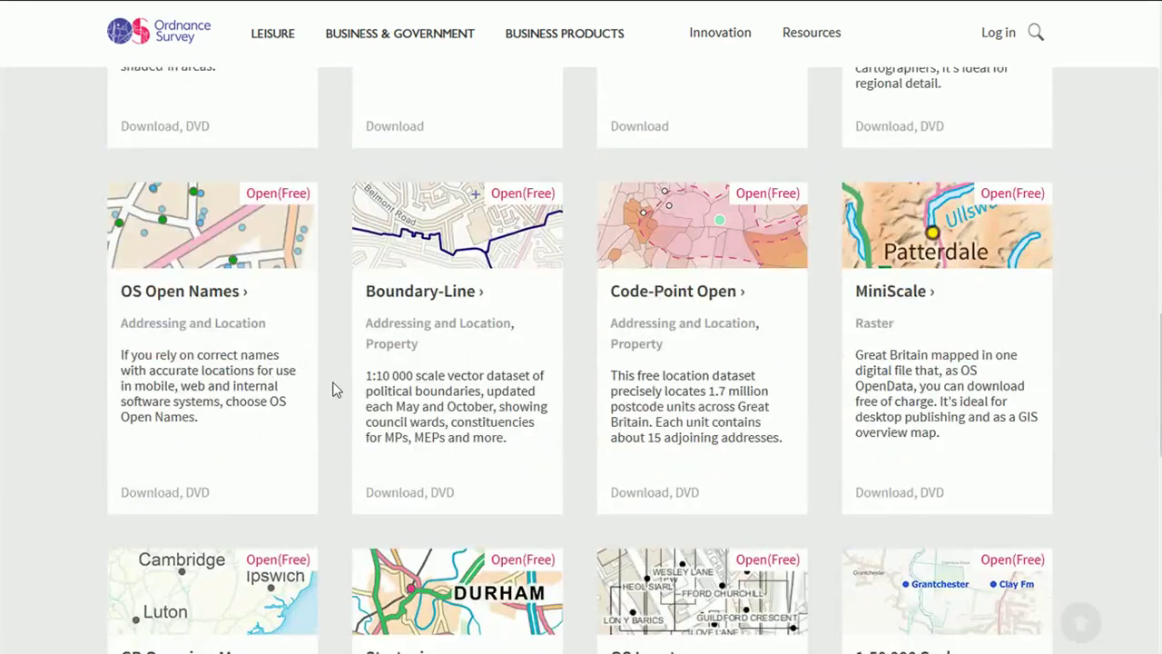
scroll(332, 392, down, 3)
scroll(496, 347, up, 3)
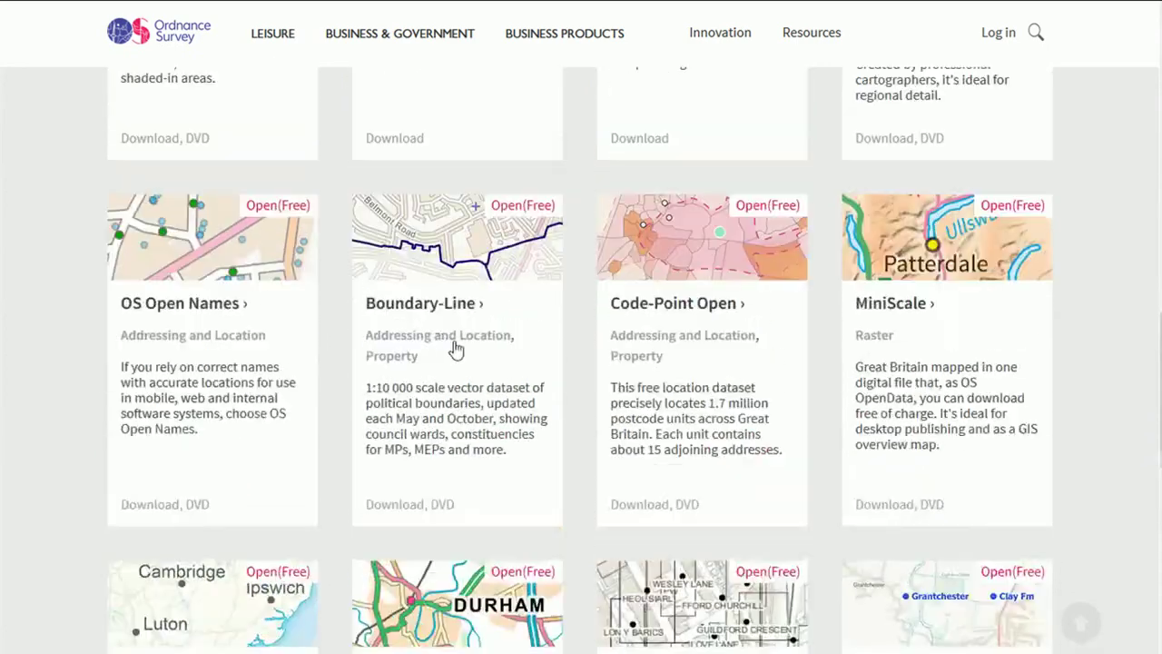
scroll(456, 350, up, 4)
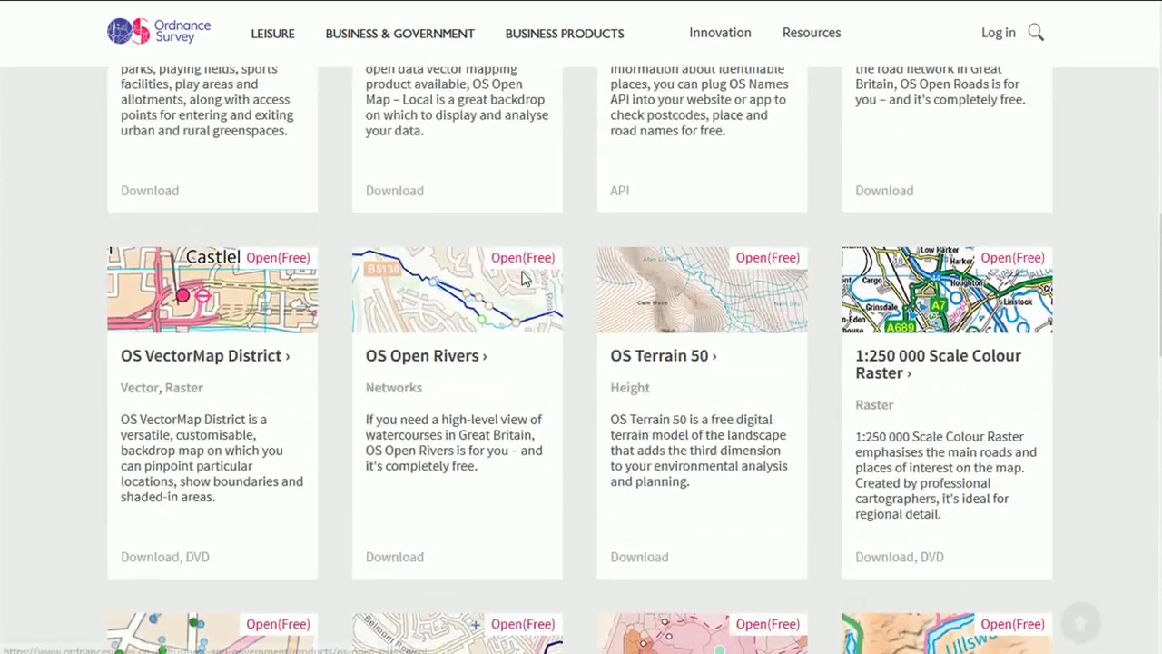
scroll(522, 279, up, 3)
scroll(526, 279, down, 9)
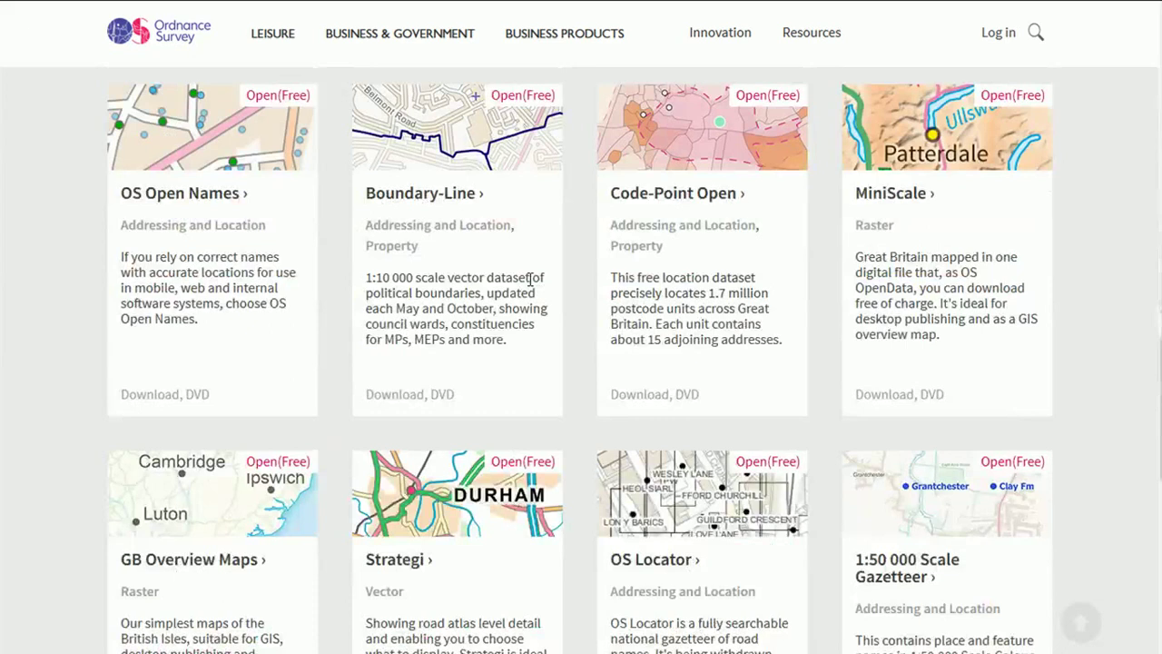
scroll(530, 279, down, 3)
scroll(545, 285, up, 1)
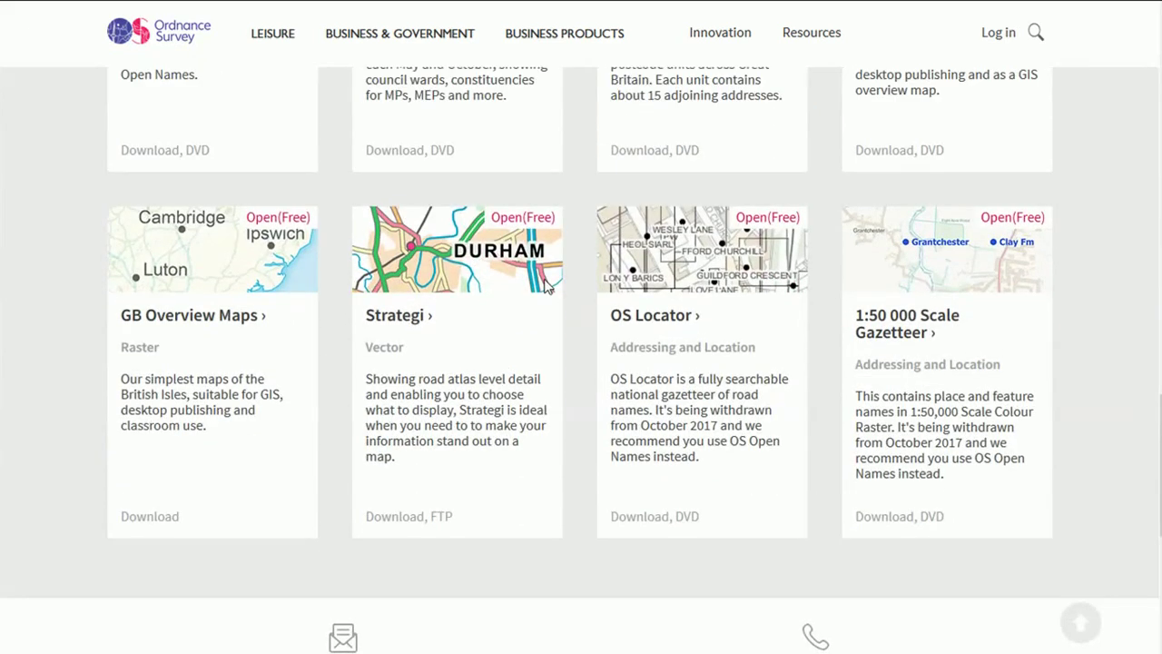
scroll(545, 283, up, 6)
scroll(506, 330, up, 4)
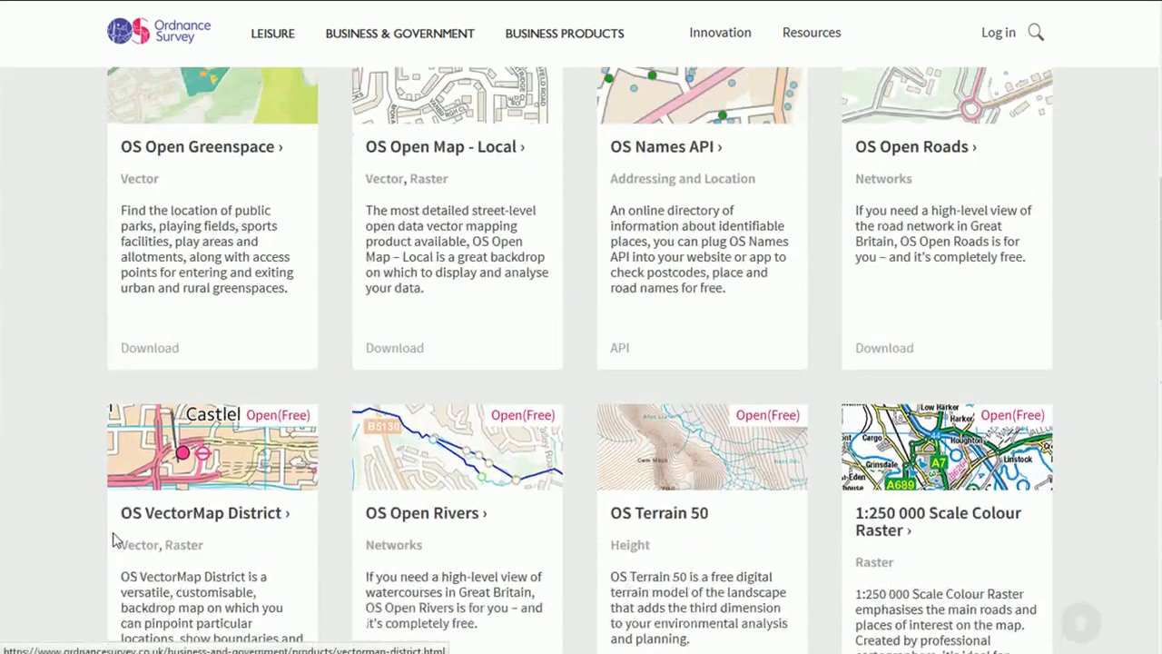
scroll(190, 518, down, 2)
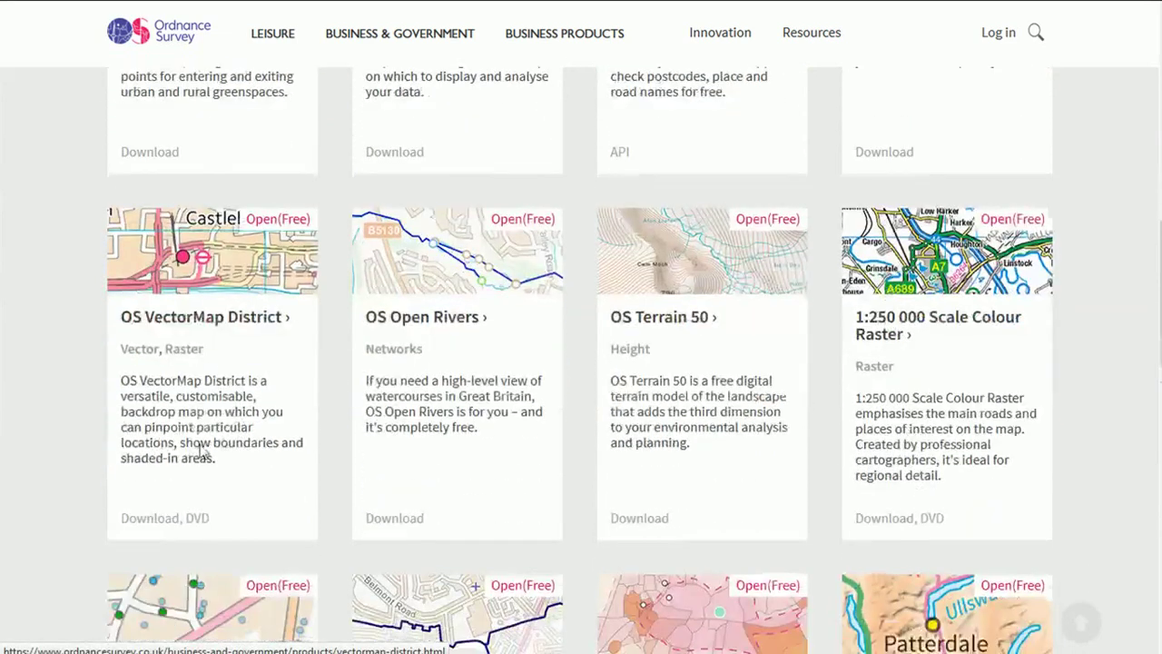
Step: Open the OS VectorMap District product page and review its Specifications table
click(202, 327)
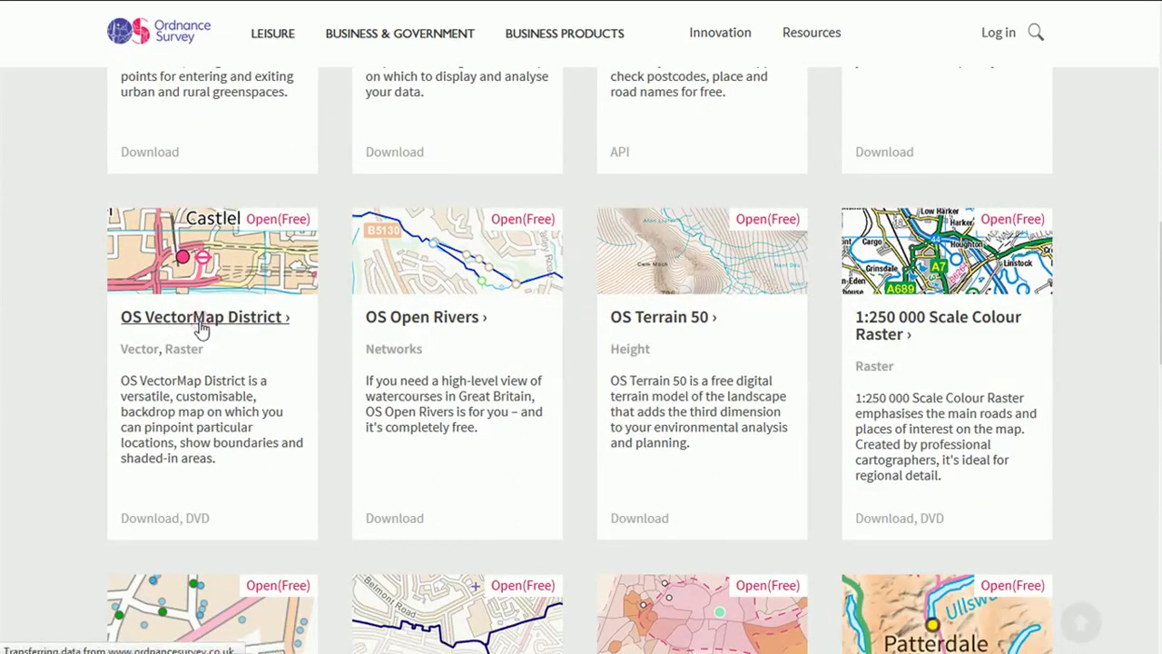
scroll(558, 304, down, 1)
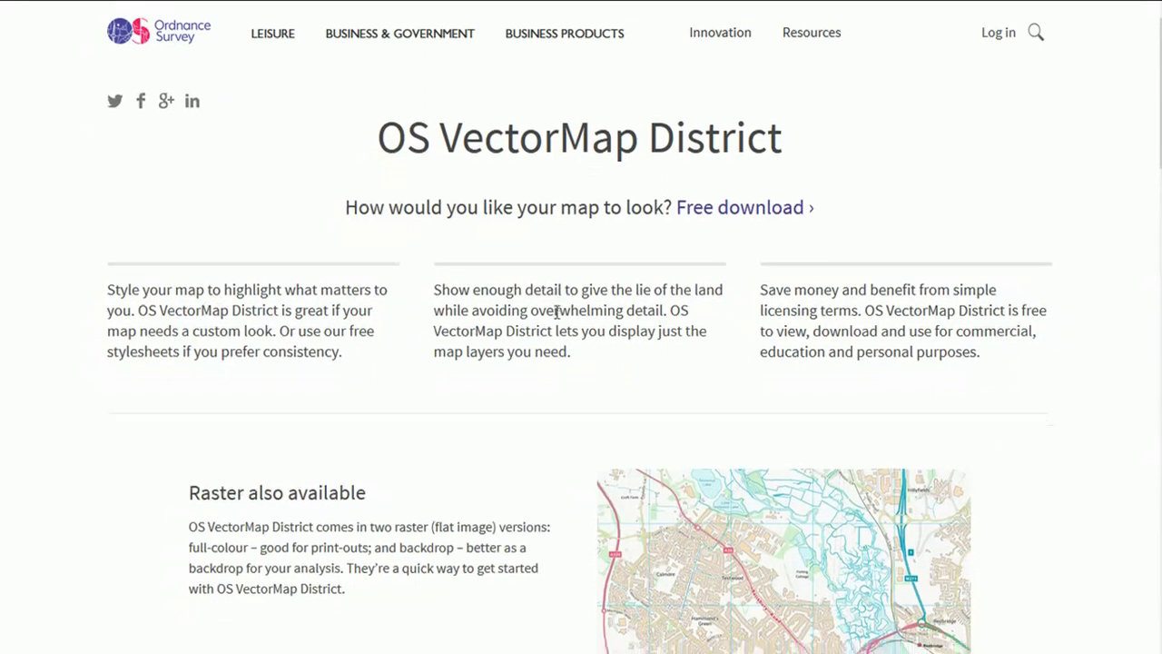
scroll(572, 289, down, 2)
scroll(570, 290, down, 5)
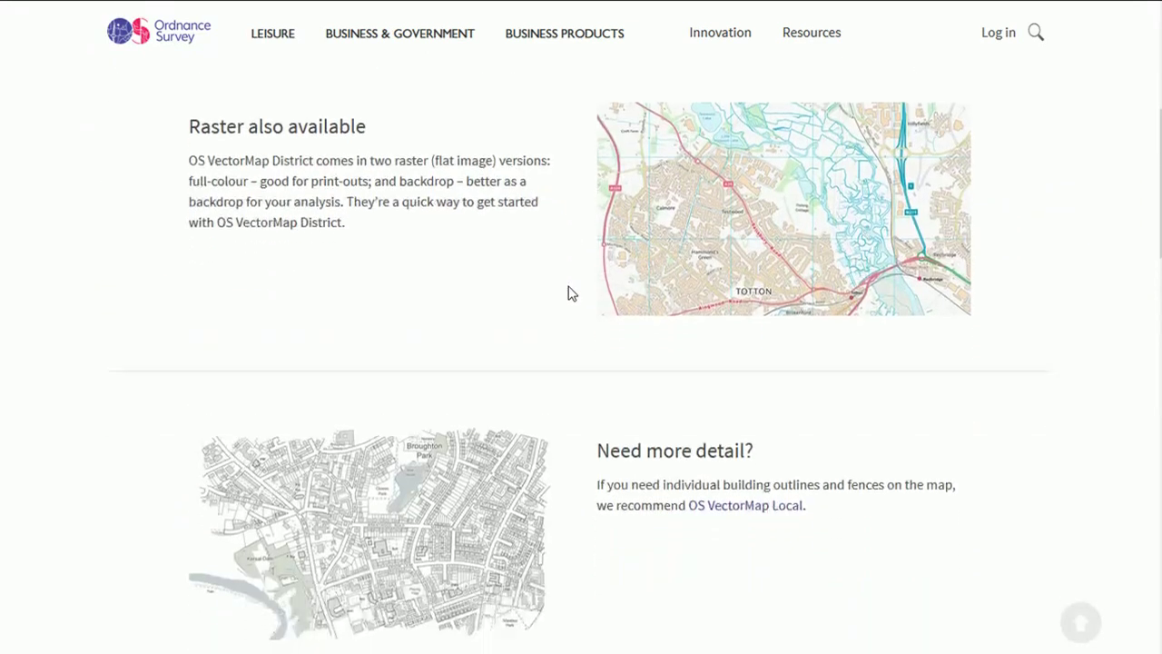
scroll(572, 281, up, 5)
scroll(576, 277, down, 6)
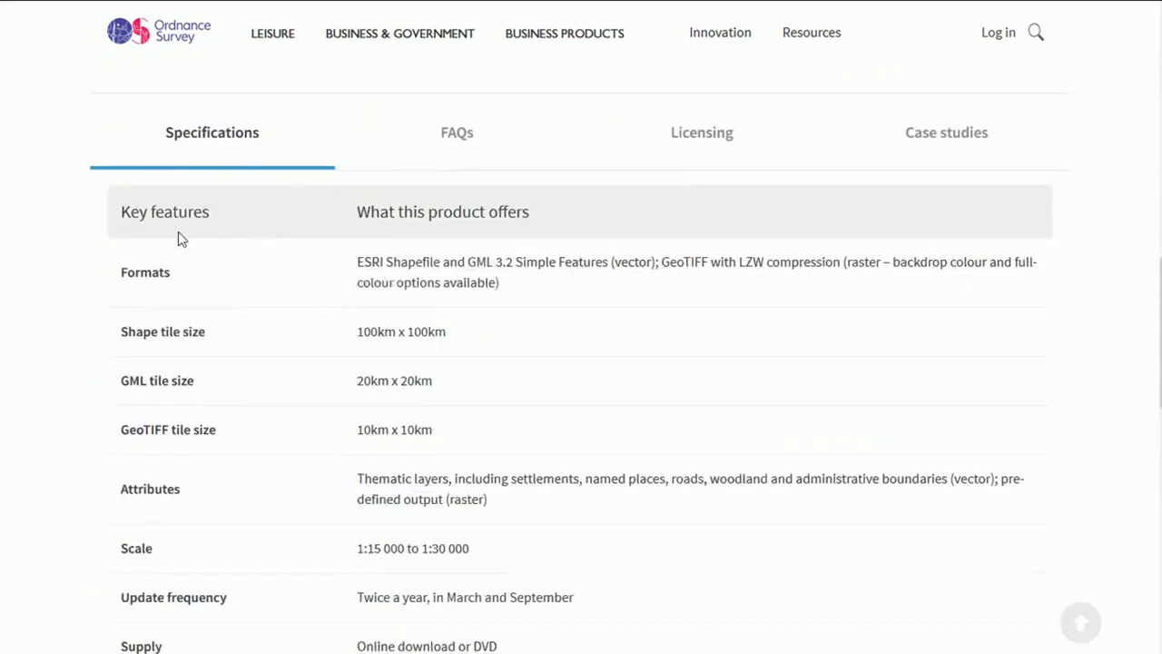
scroll(621, 261, up, 3)
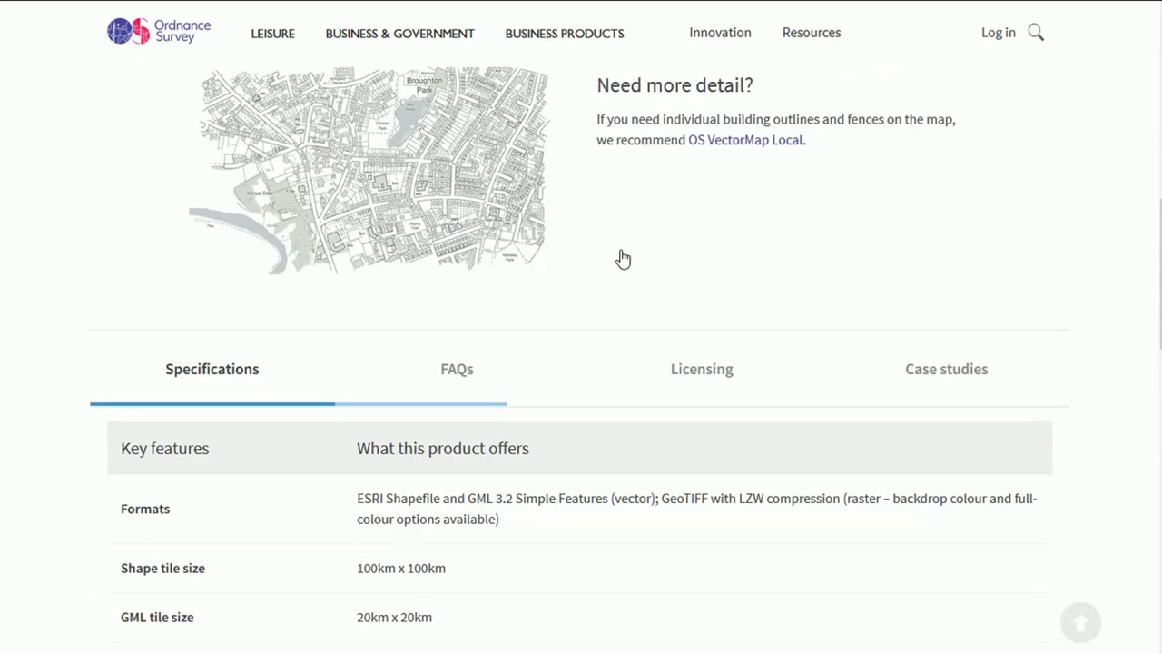
scroll(621, 268, up, 8)
scroll(582, 300, down, 3)
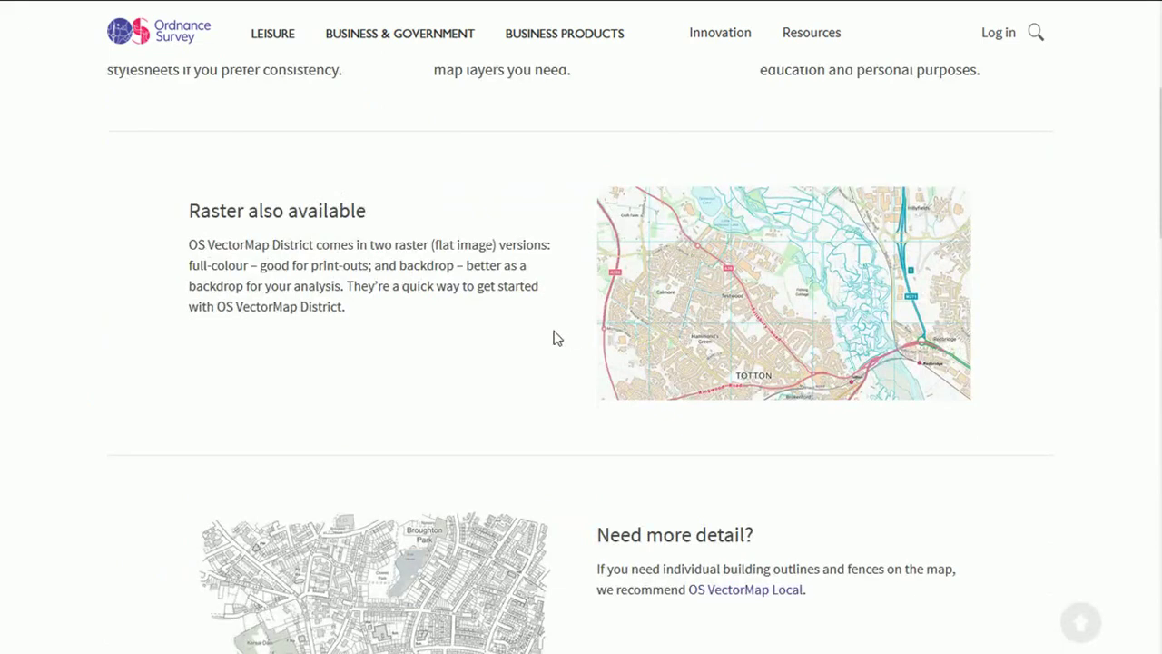
Step: Go to the Free download page for OS VectorMap District
scroll(550, 335, down, 7)
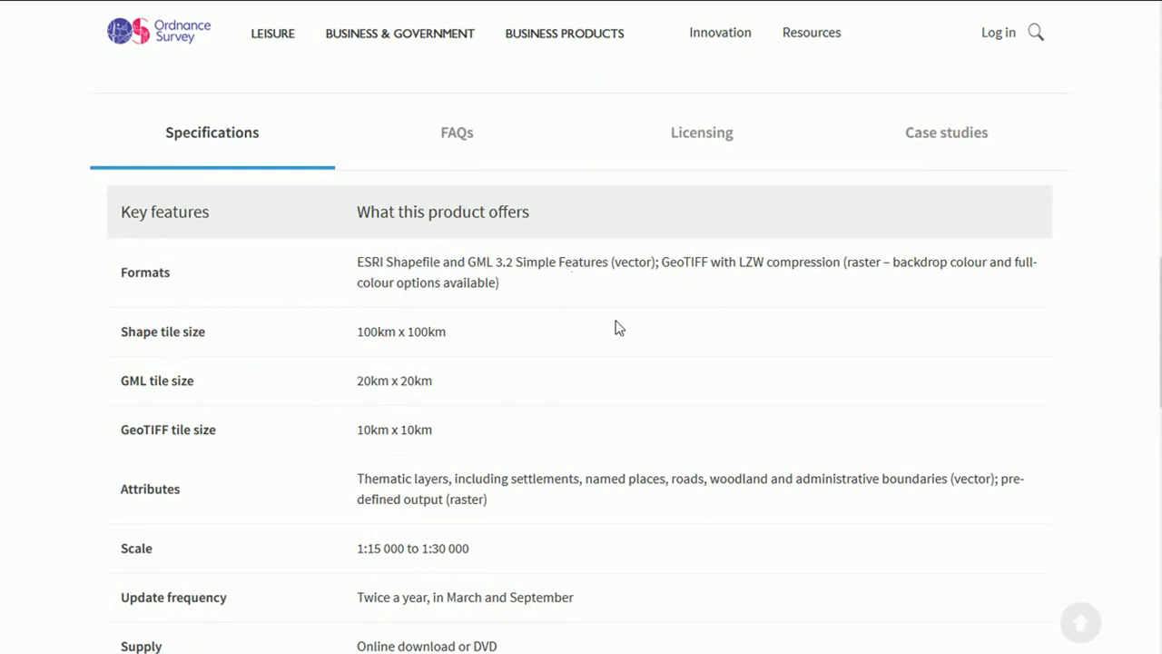
scroll(612, 323, down, 2)
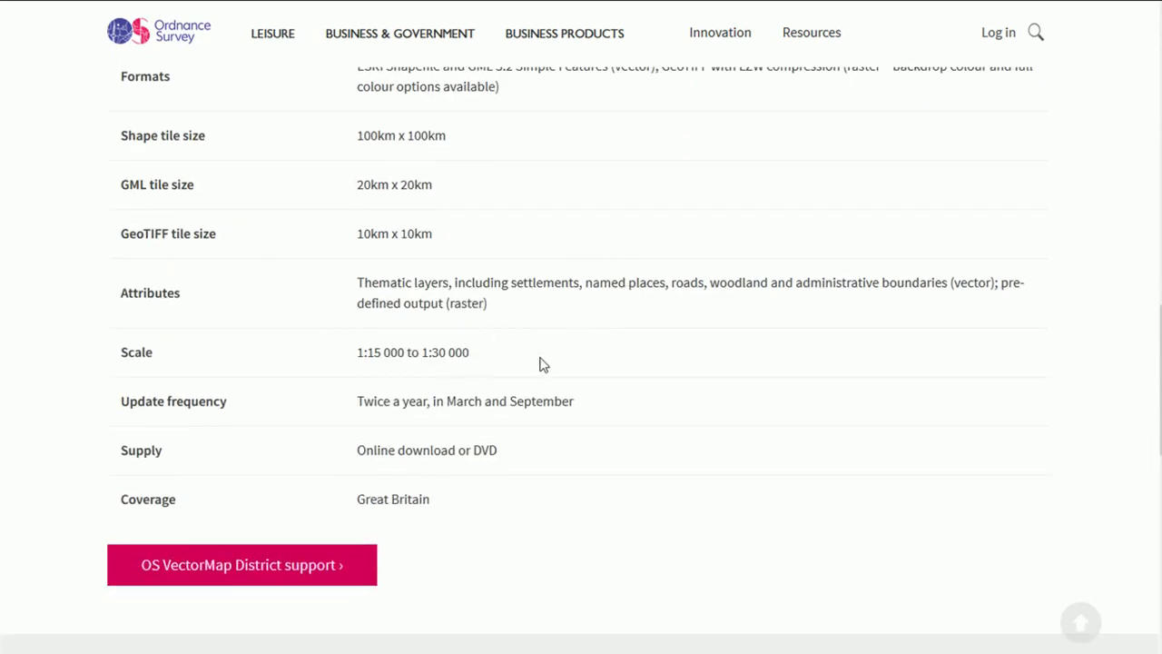
scroll(479, 445, down, 2)
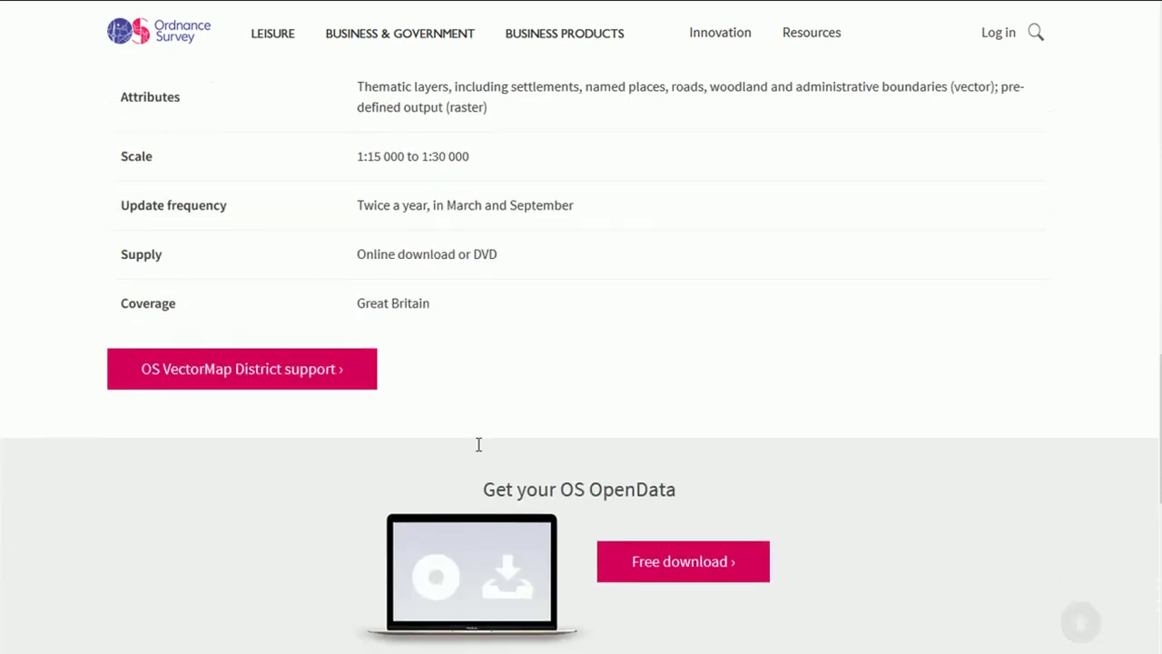
click(690, 564)
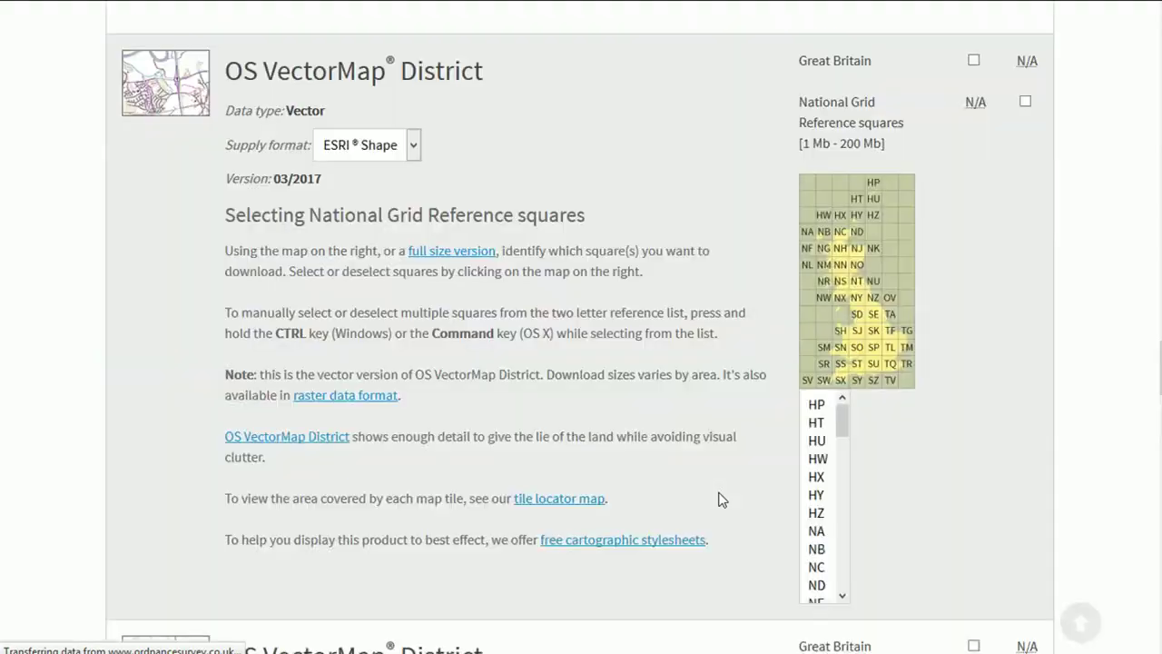
scroll(707, 448, up, 1)
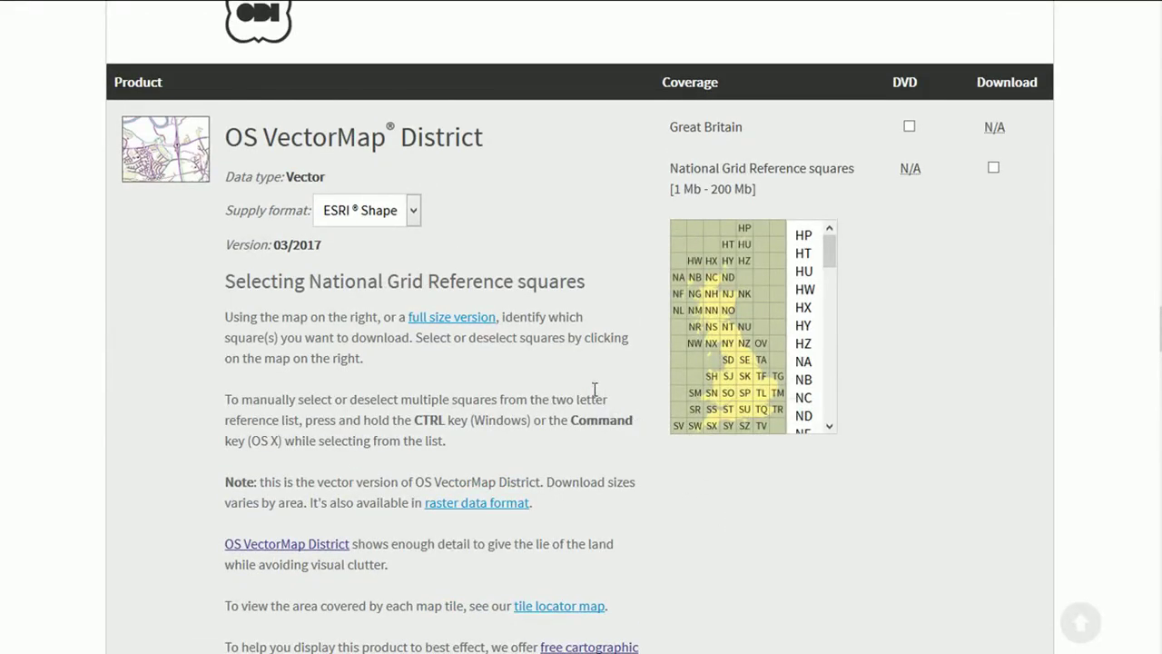
scroll(595, 389, up, 2)
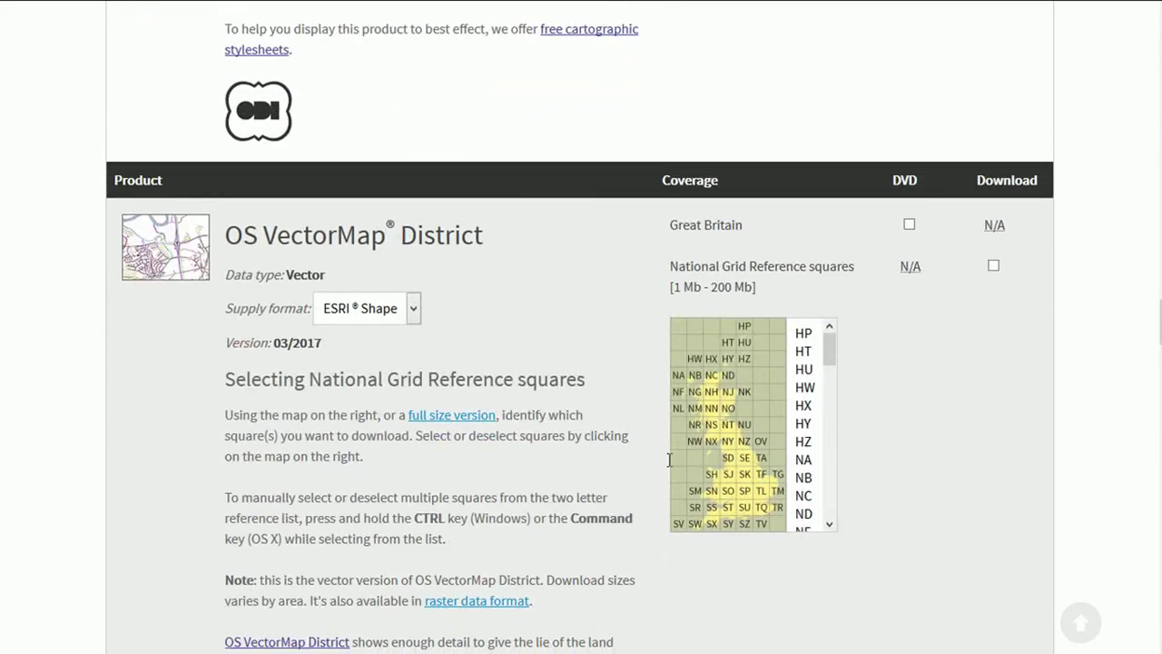
scroll(606, 364, up, 5)
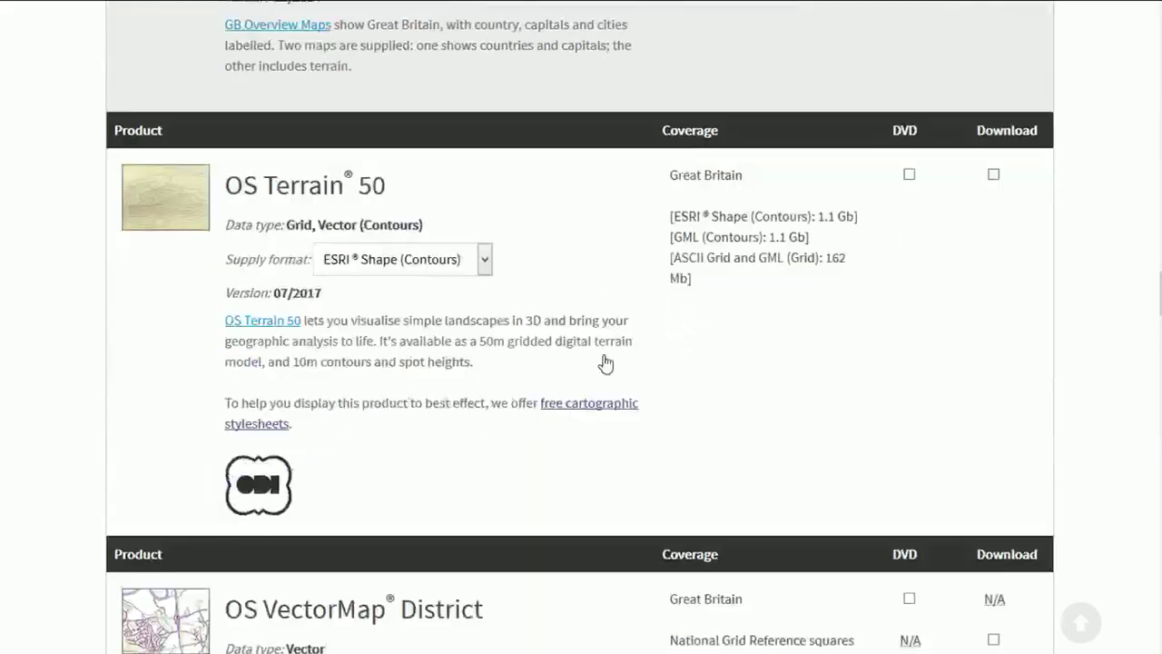
scroll(606, 363, down, 8)
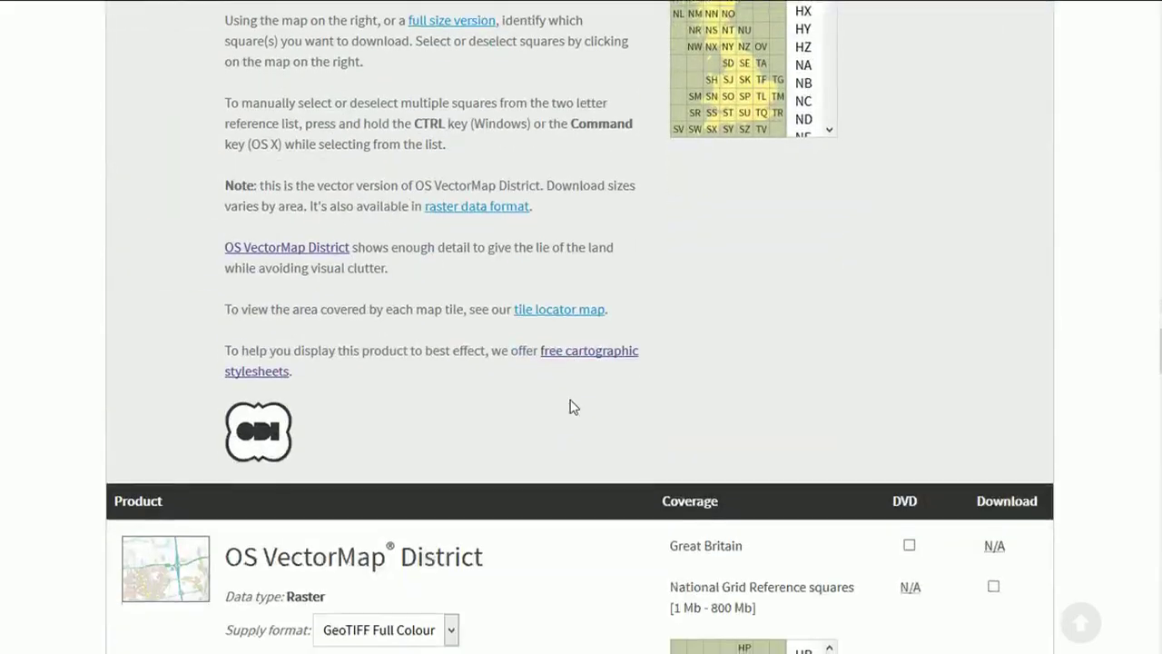
scroll(570, 405, down, 2)
scroll(568, 400, up, 6)
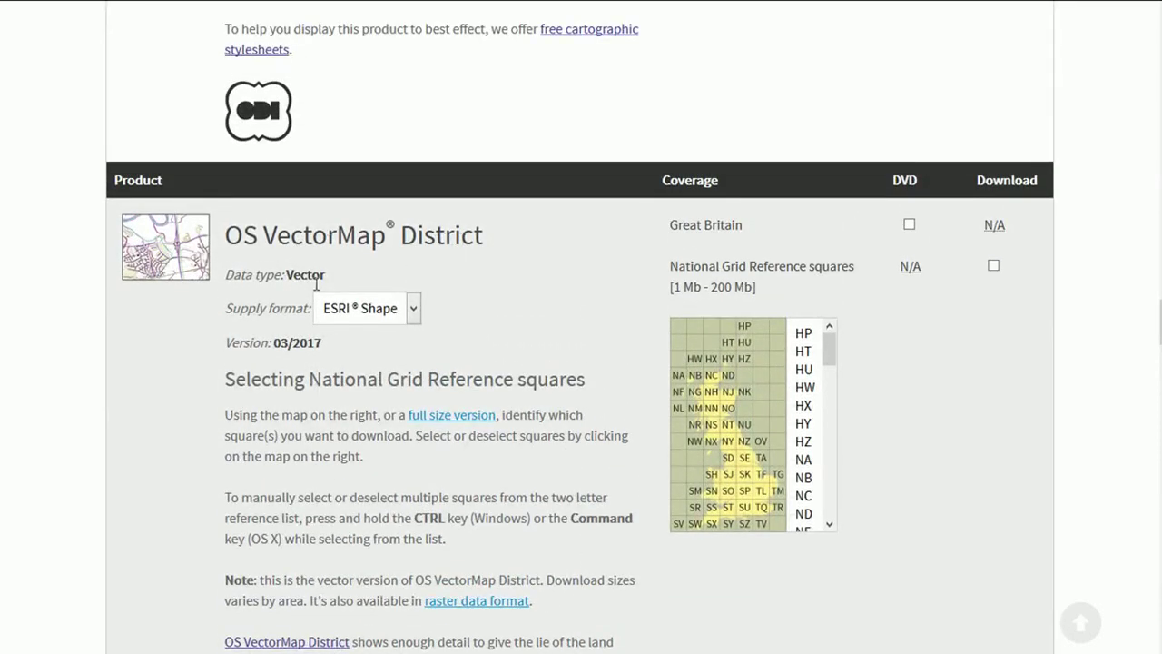
Step: Keep ESRI Shape as the supply format for OS VectorMap District
click(413, 310)
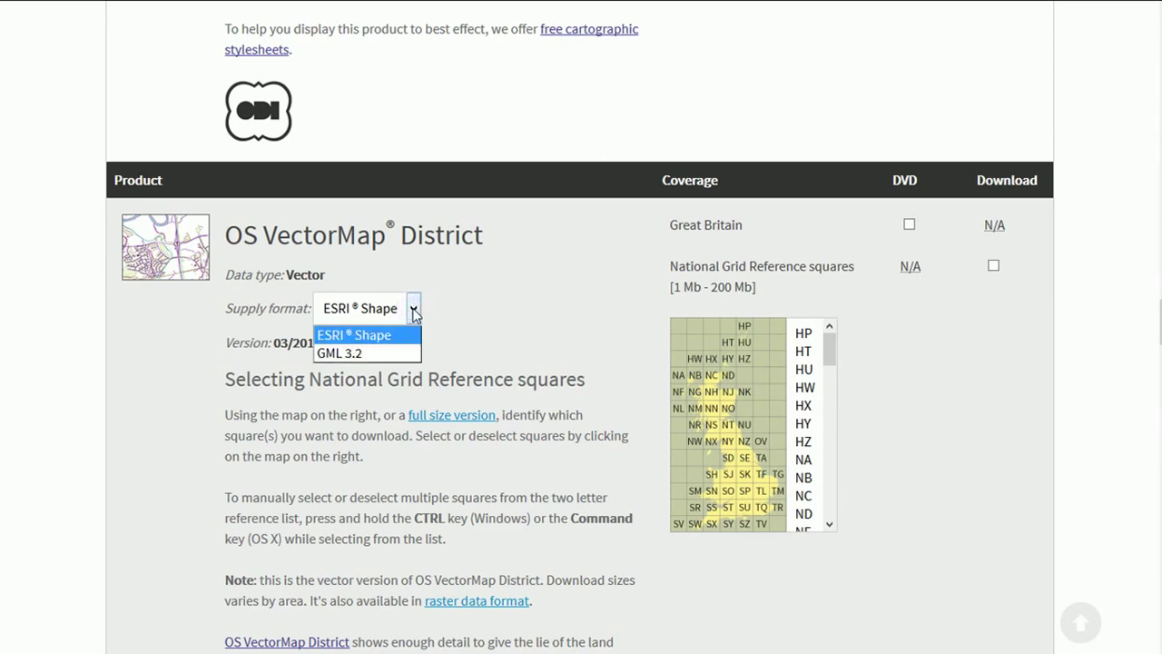
click(413, 310)
scroll(531, 372, down, 1)
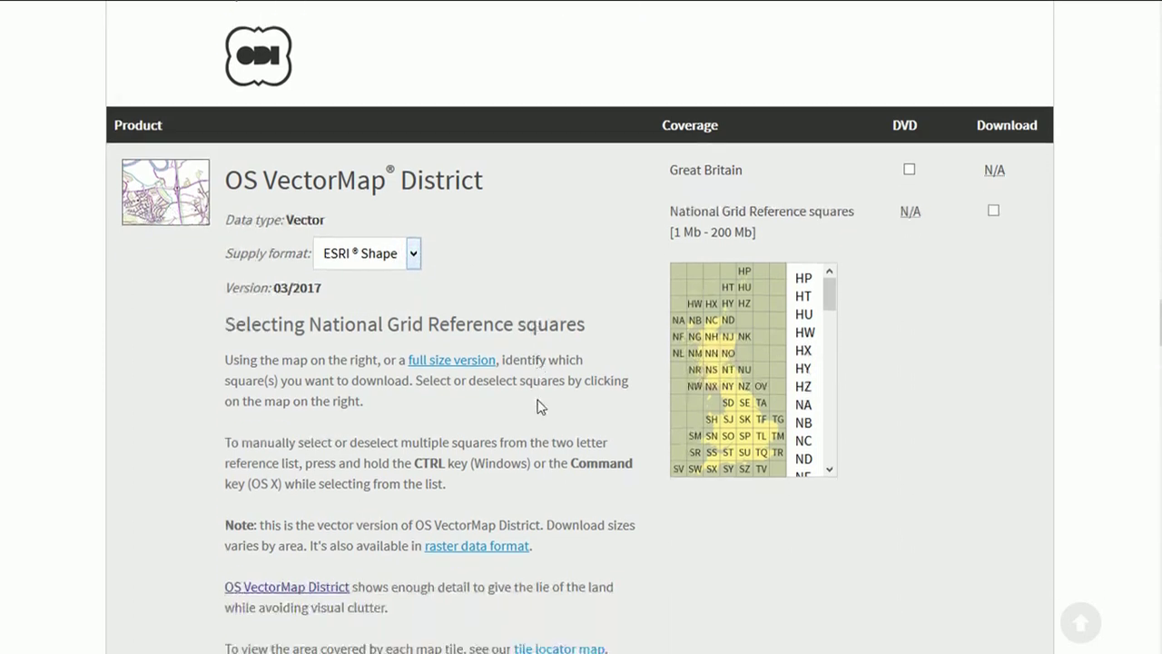
scroll(537, 406, down, 2)
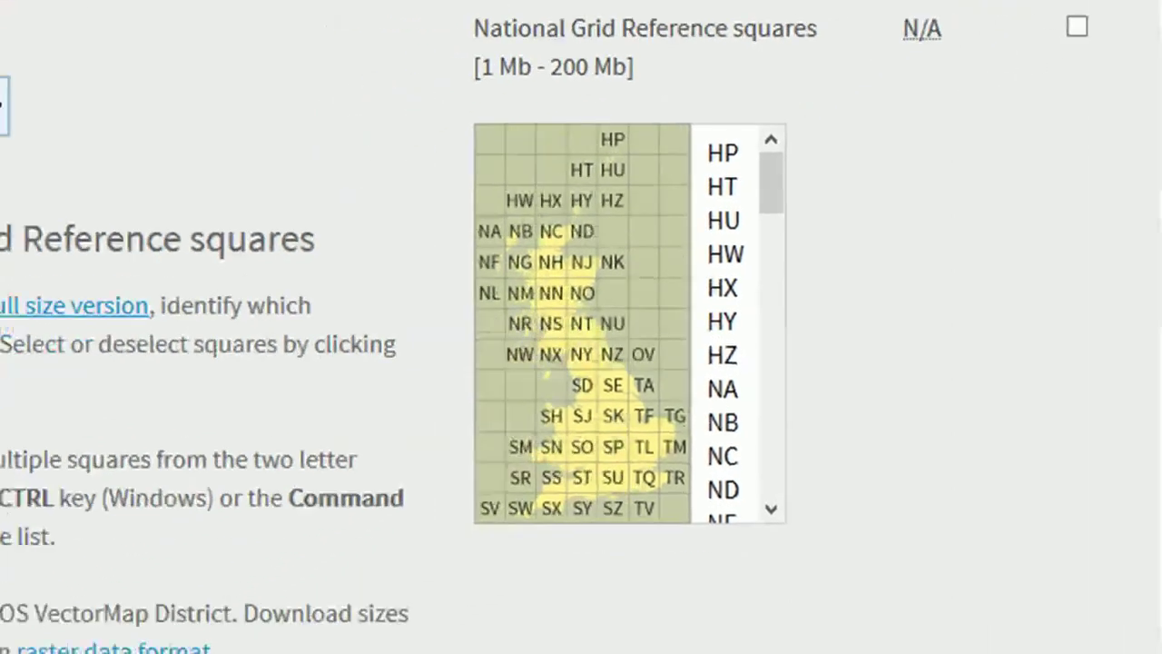
scroll(163, 345, down, 5)
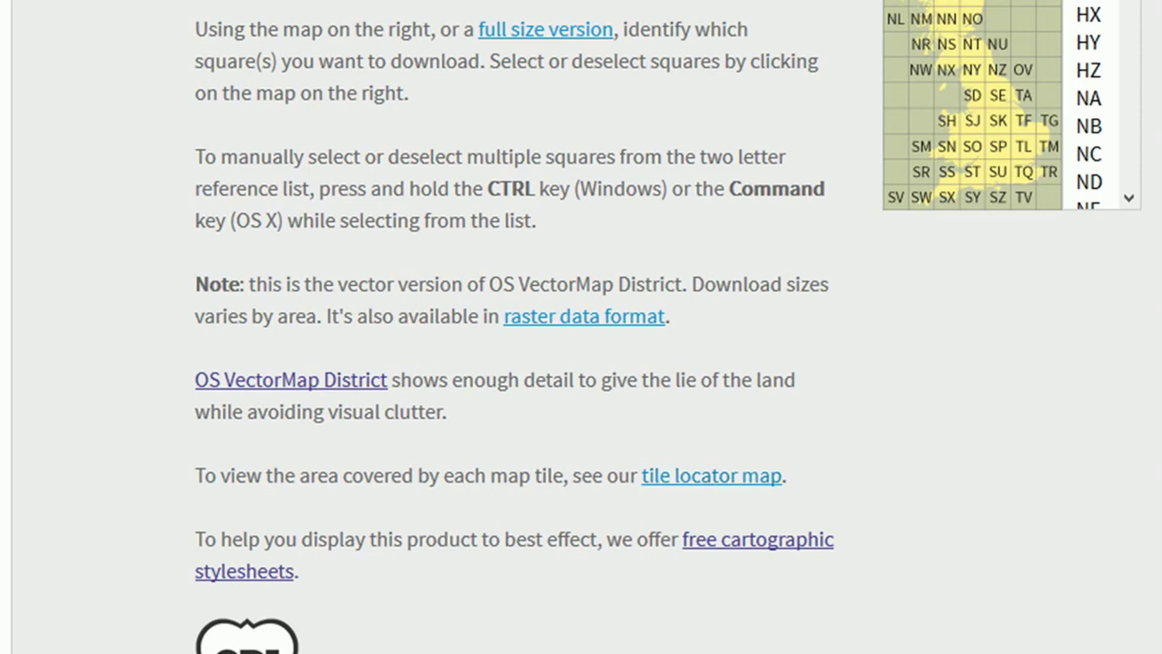
scroll(708, 491, up, 4)
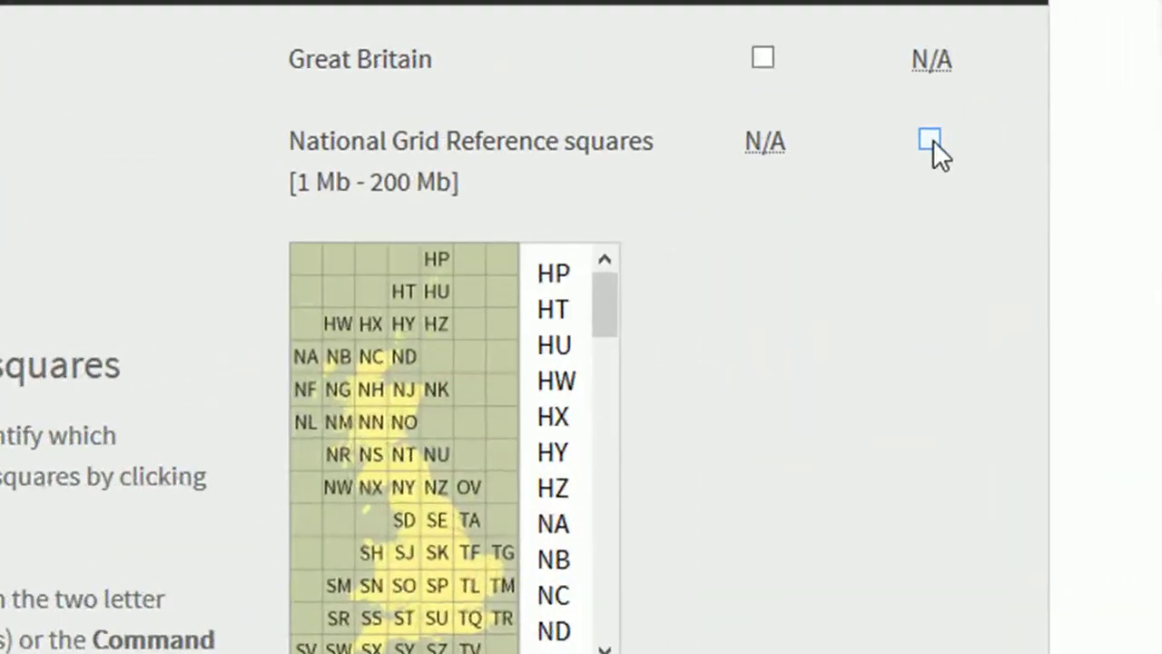
Step: Request download by National Grid square SP and continue to the request form
click(989, 135)
drag(604, 336, 604, 526)
click(551, 571)
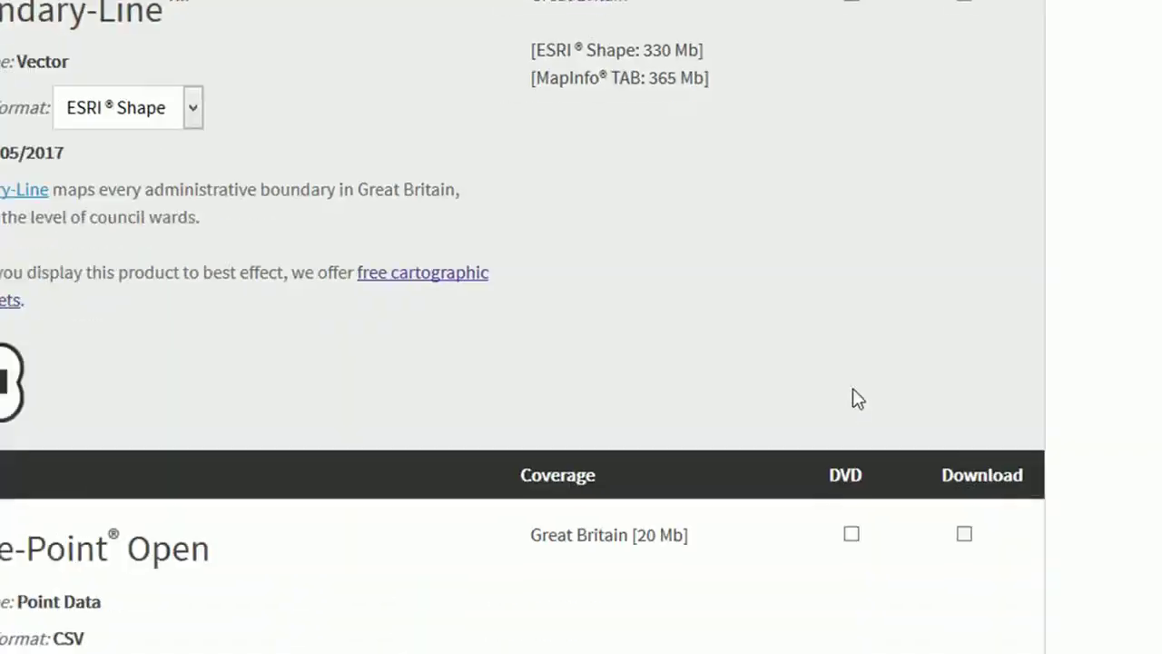
scroll(897, 379, down, 15)
scroll(894, 368, up, 3)
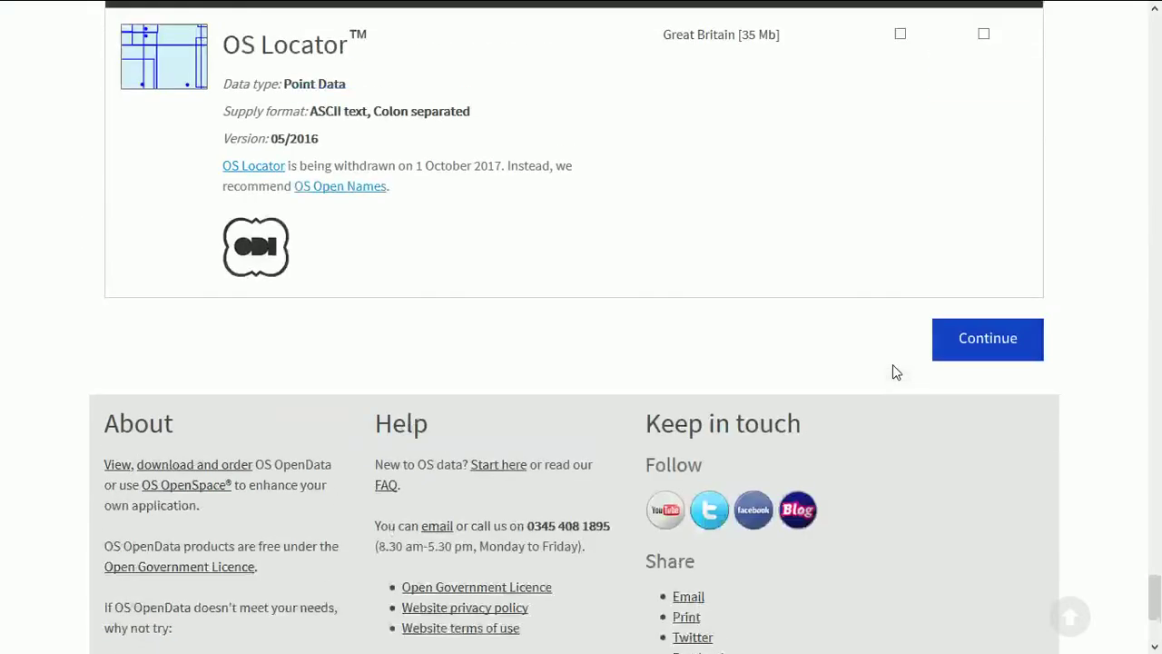
scroll(894, 366, up, 2)
click(994, 561)
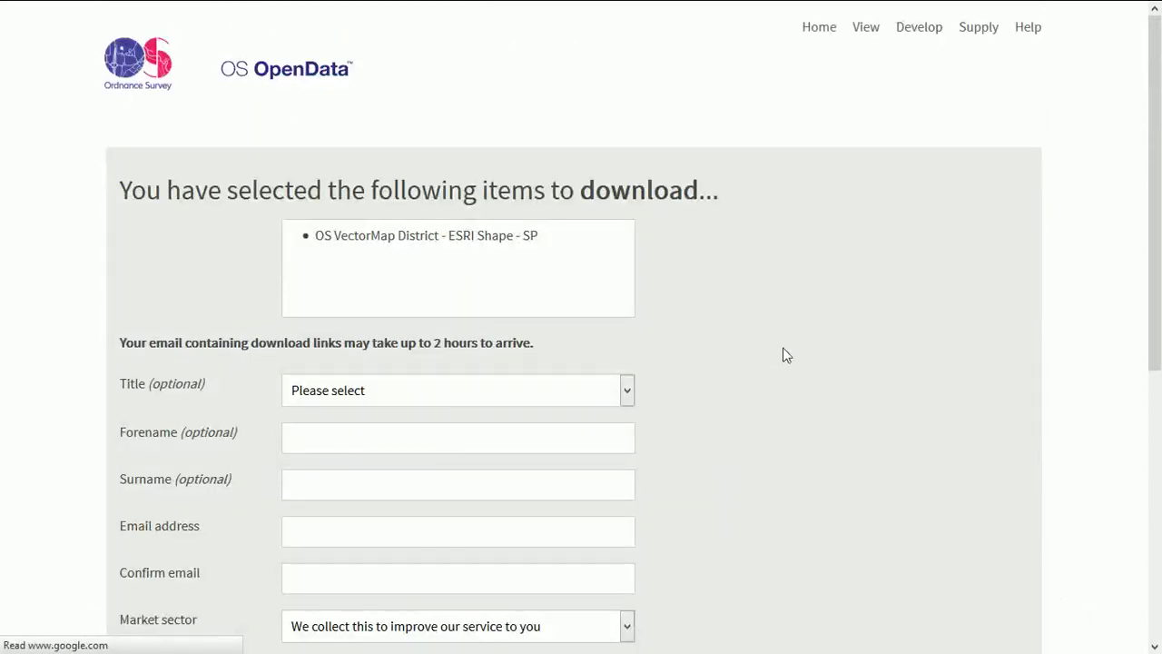
Step: Review the download request form to complete the OS OpenData order
scroll(782, 347, down, 2)
scroll(794, 327, up, 1)
scroll(797, 322, up, 1)
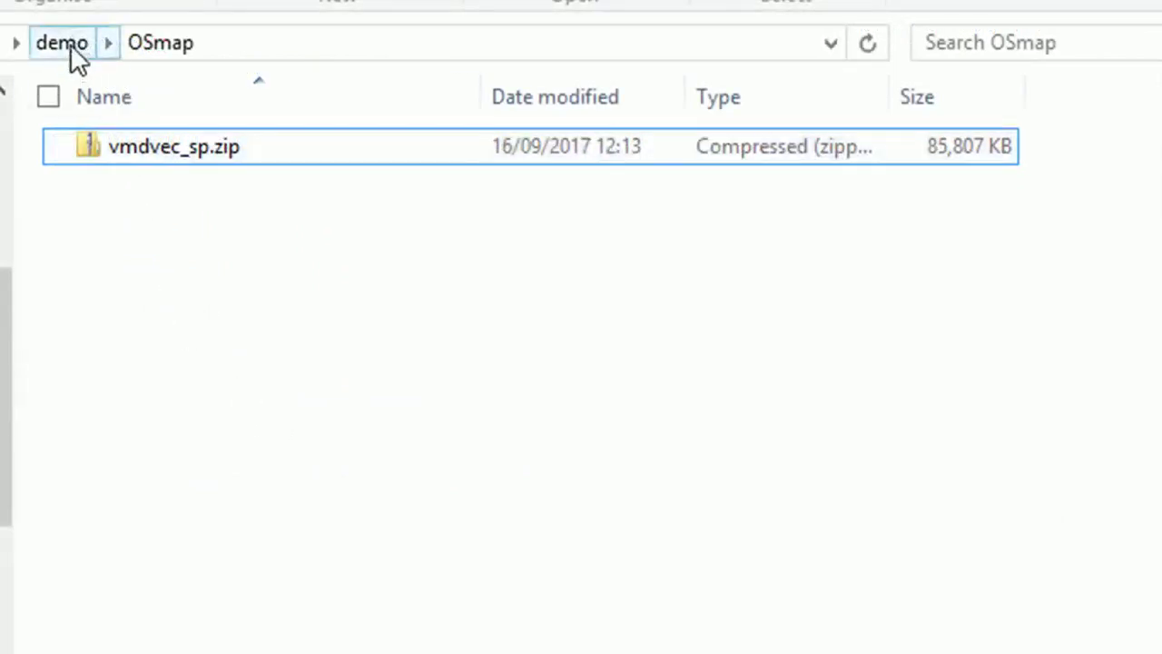
Step: Extract vmdvec_sp.zip to C:\demo\OSmap\vmdvec_sp and open the new folder
click(194, 164)
right_click(194, 162)
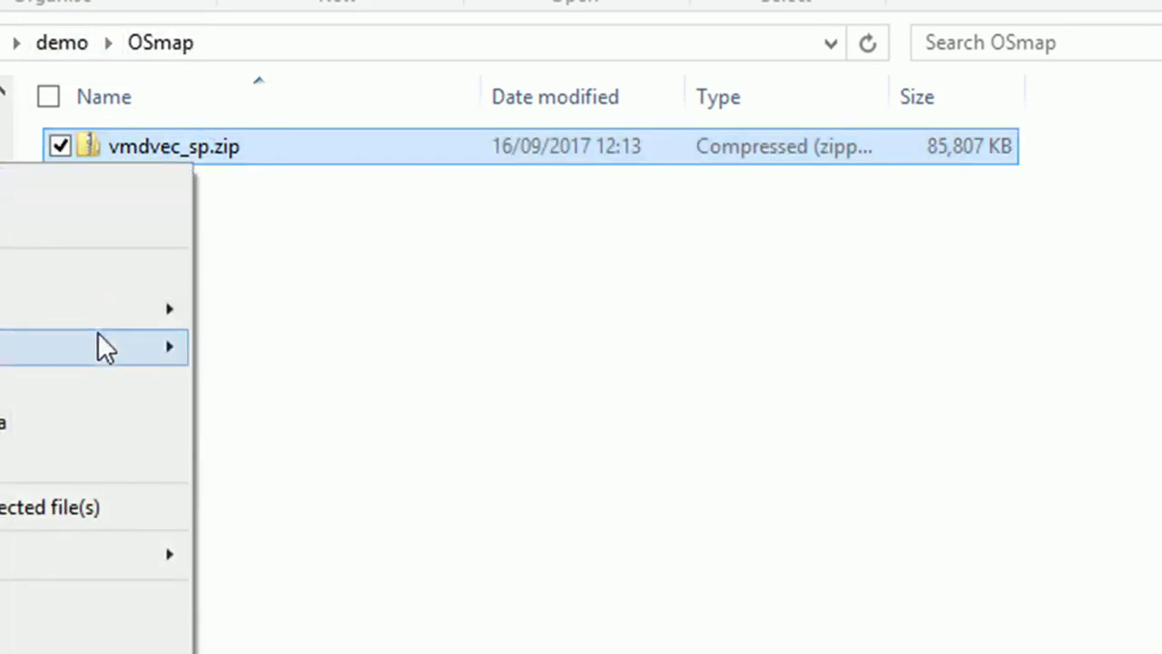
click(116, 276)
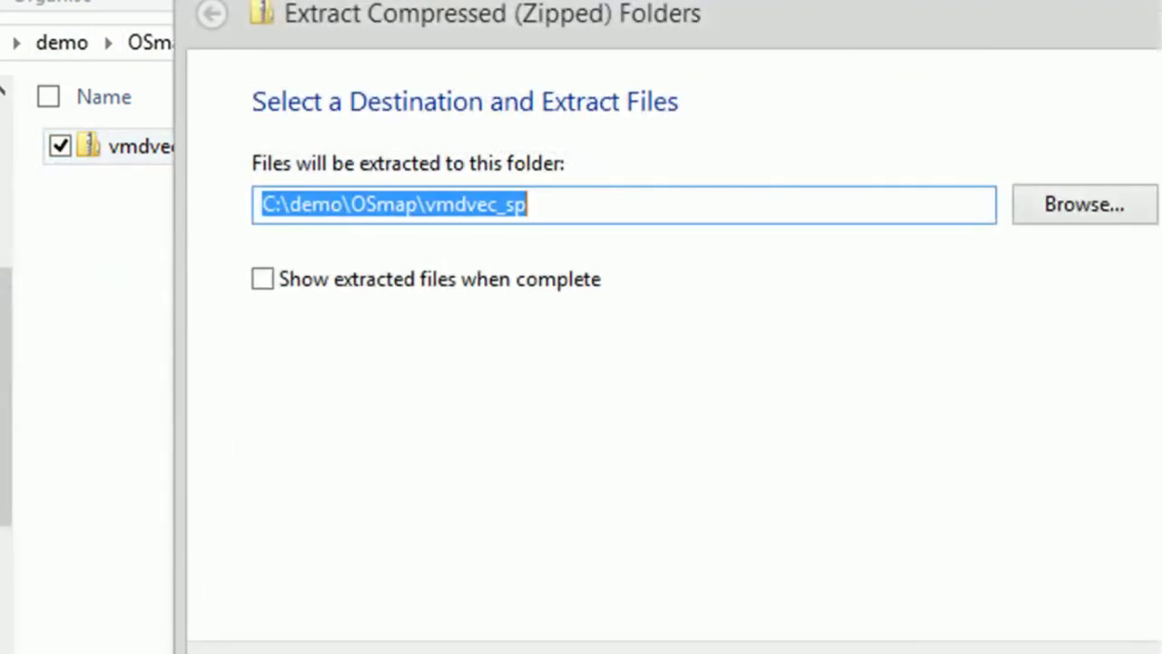
key(Return)
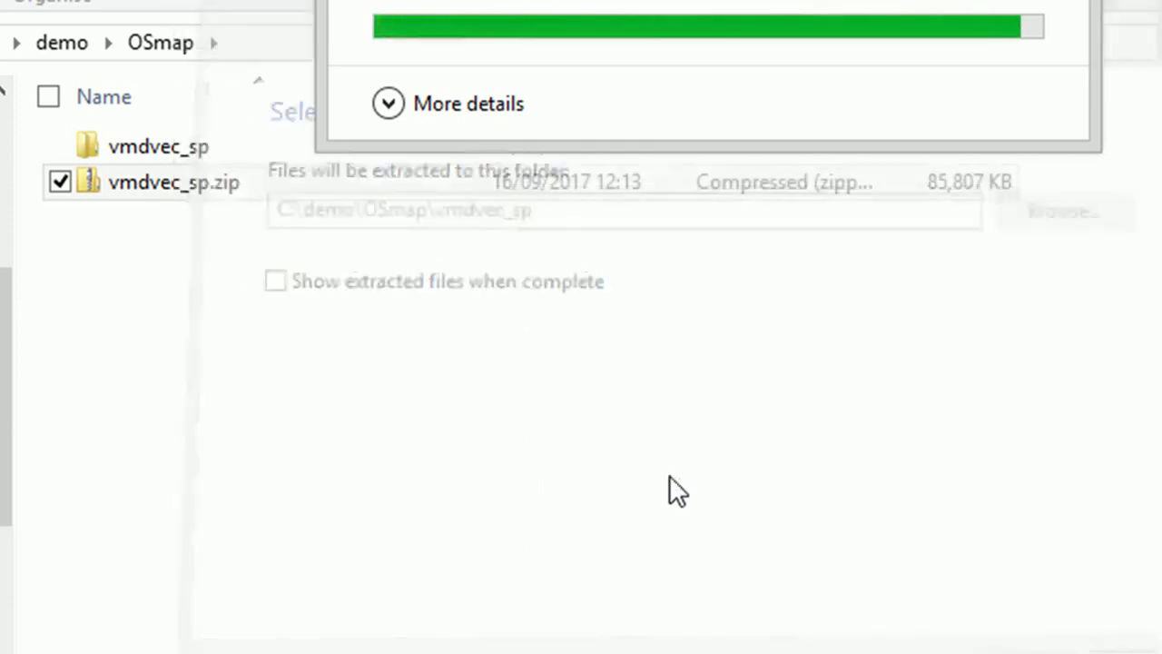
double_click(173, 147)
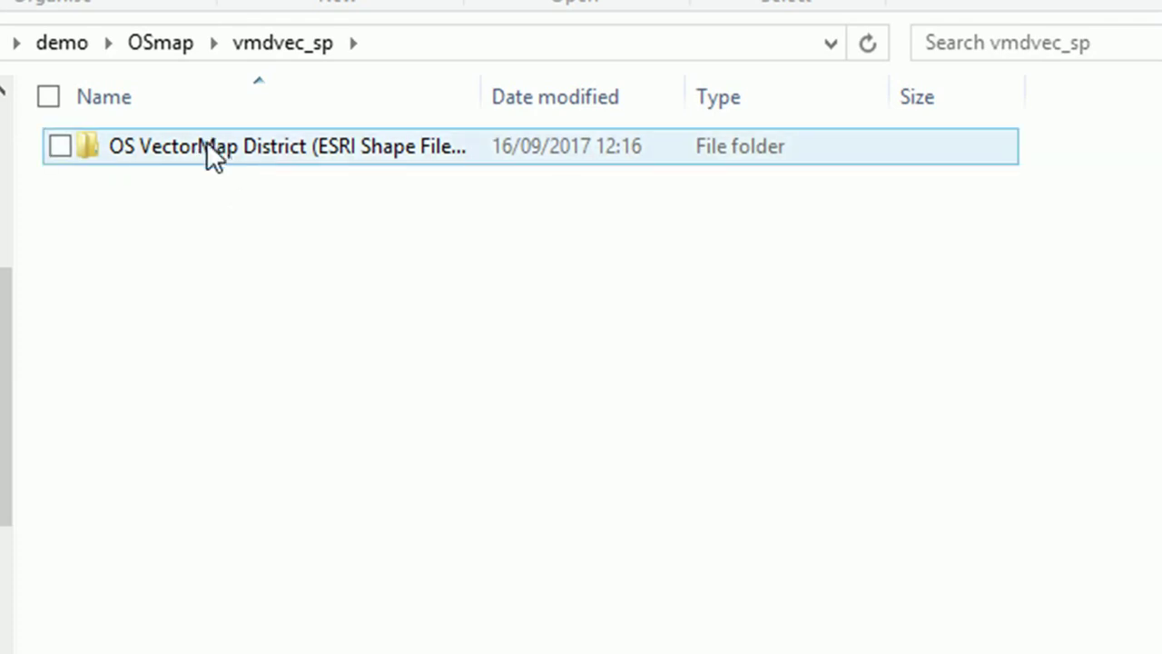
Step: Widen the name column, enter the OS VectorMap District SP folder and inspect its doc folder
drag(488, 95, 579, 95)
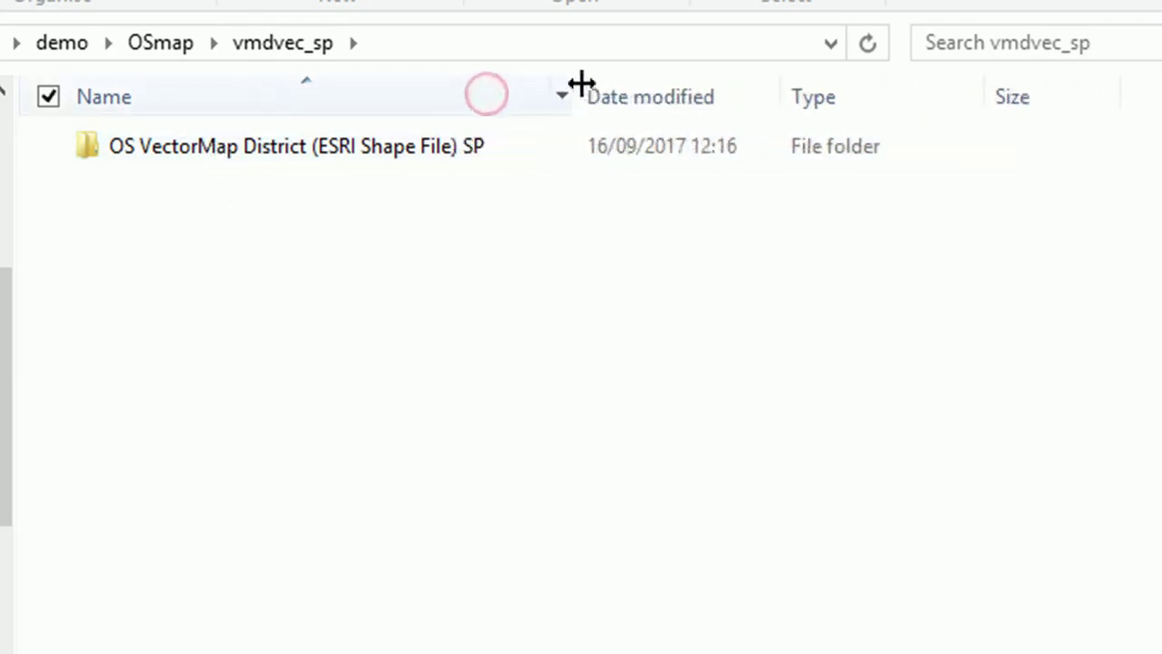
double_click(398, 165)
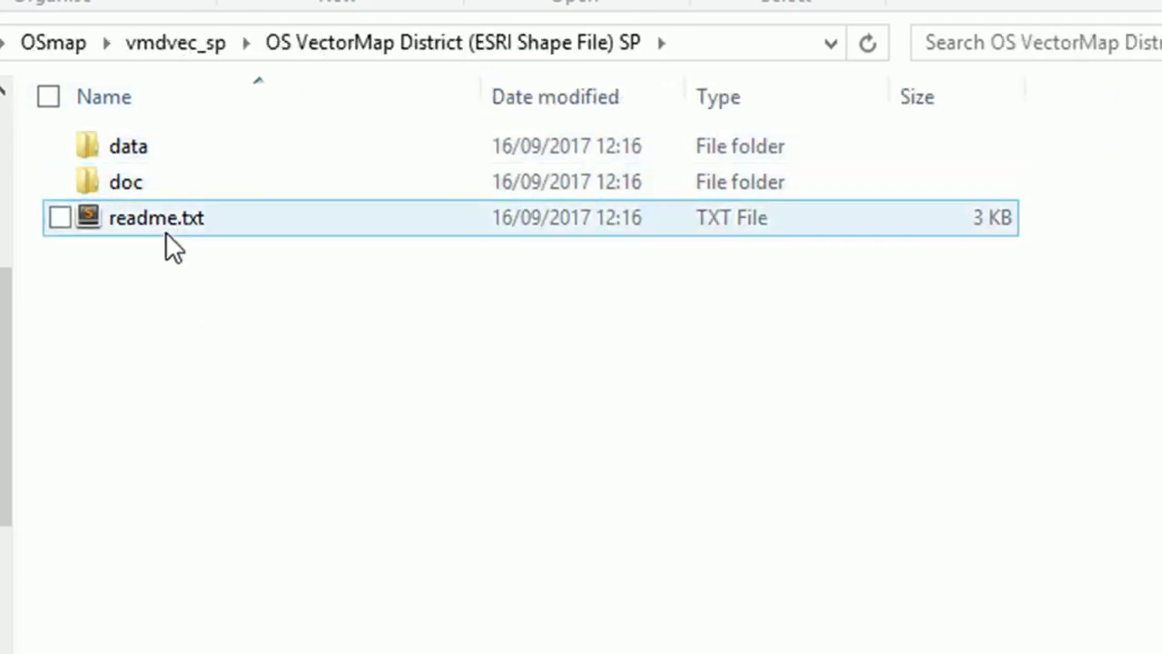
double_click(138, 187)
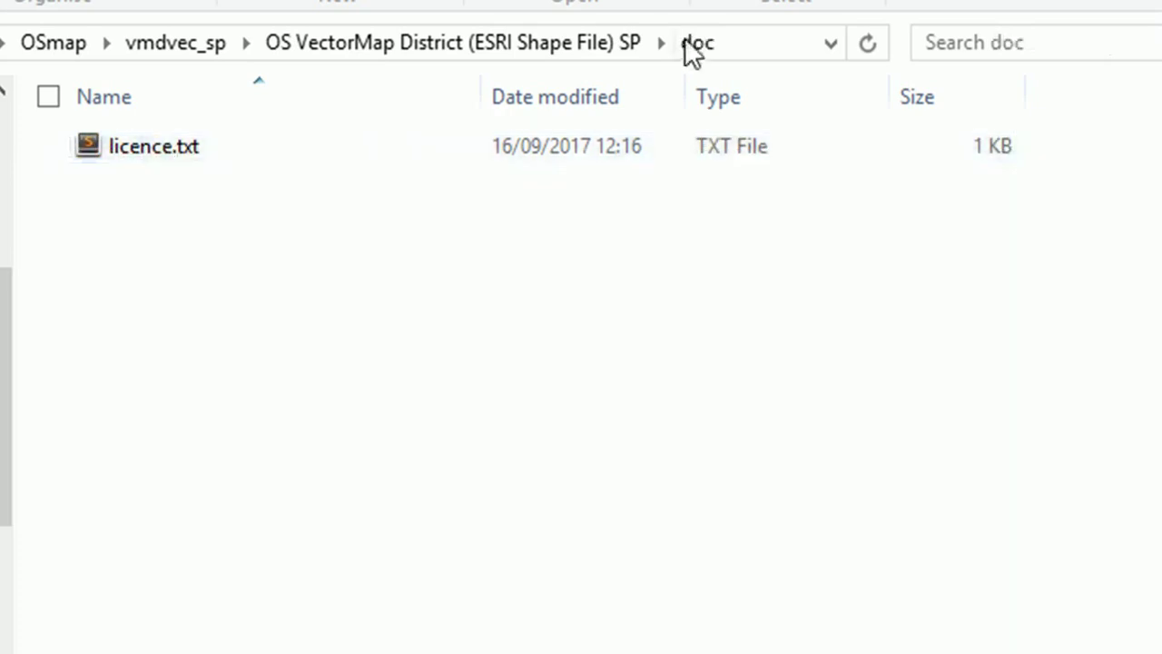
click(544, 41)
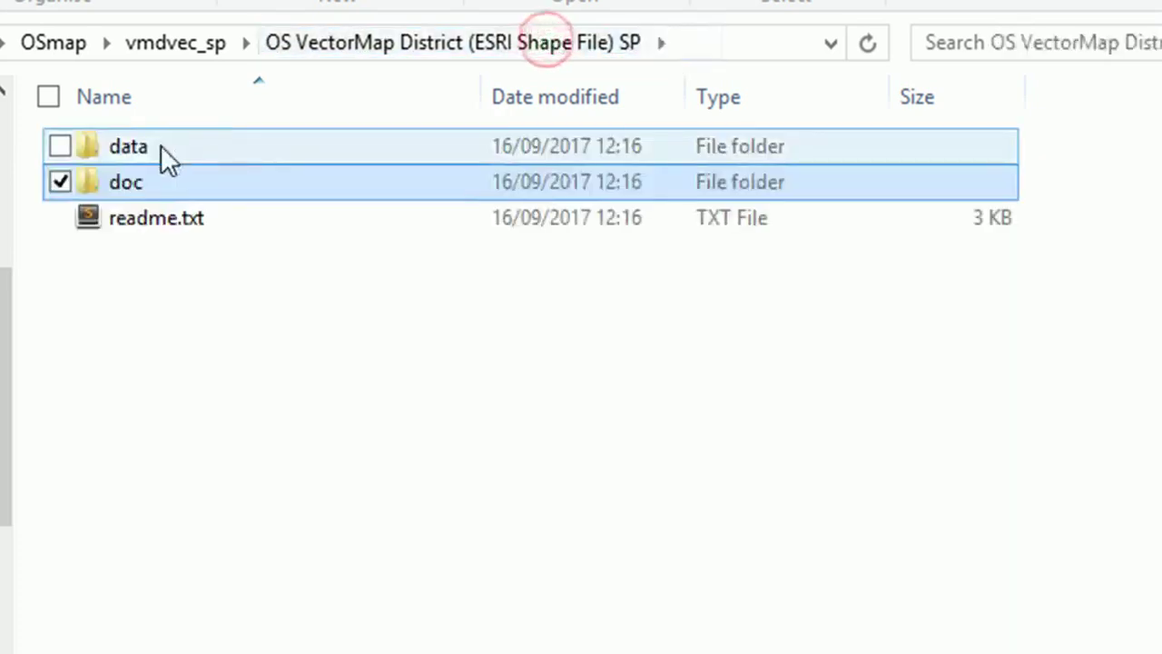
Step: Open the data folder and scroll through its SP shapefiles
double_click(161, 146)
click(161, 147)
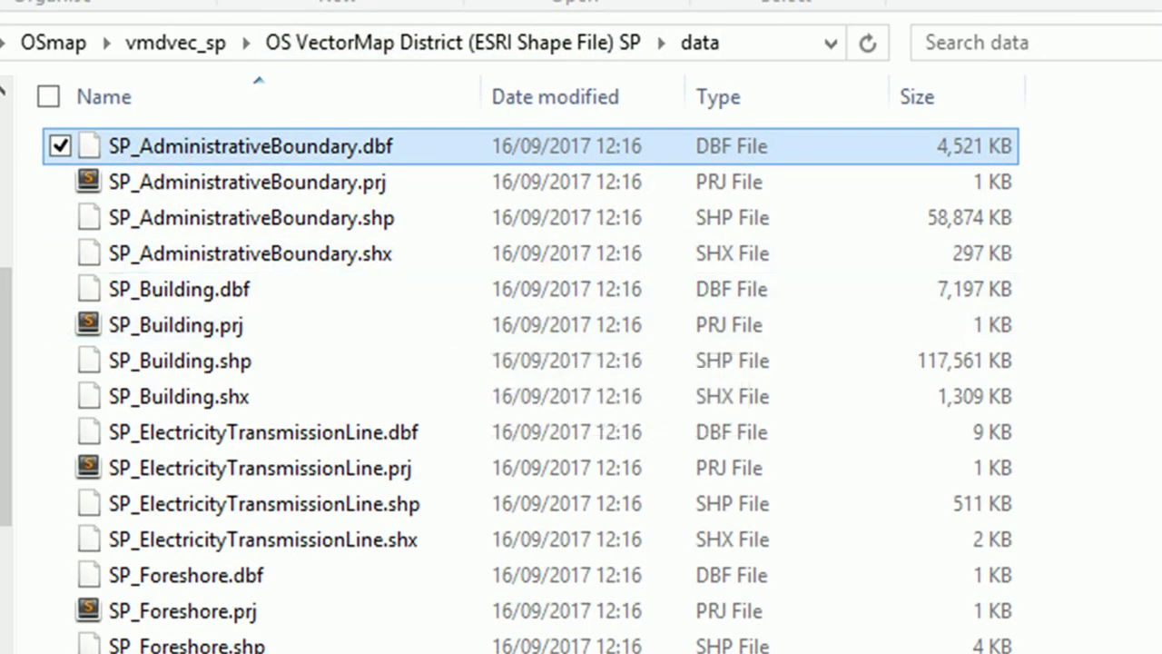
scroll(917, 173, down, 3)
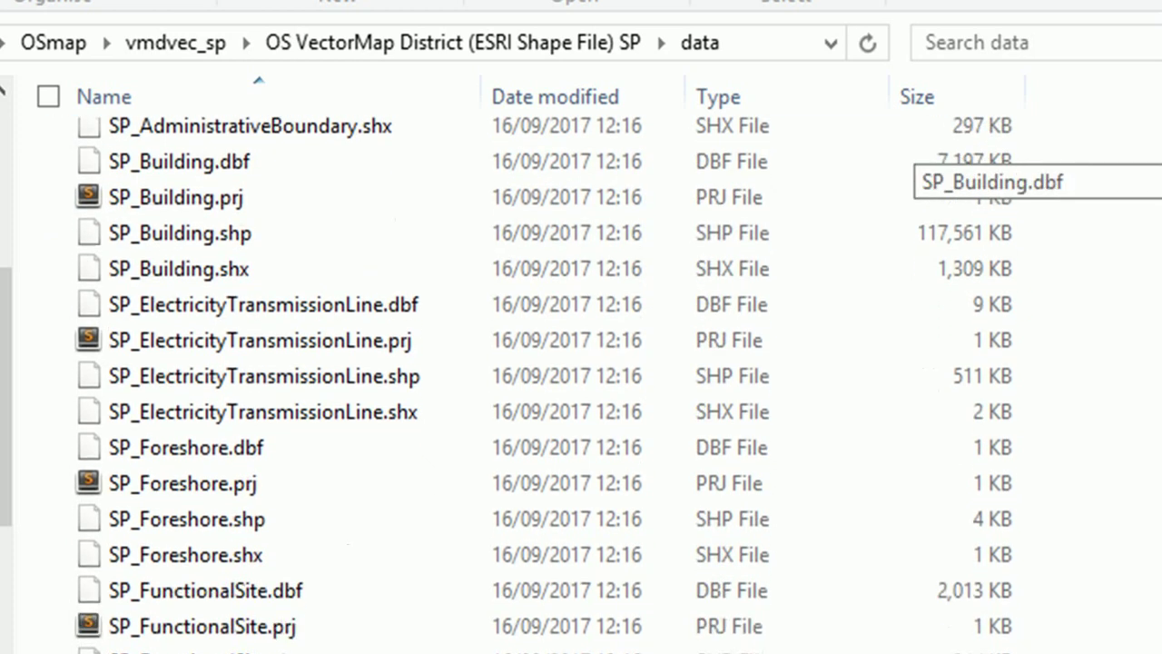
scroll(917, 173, down, 14)
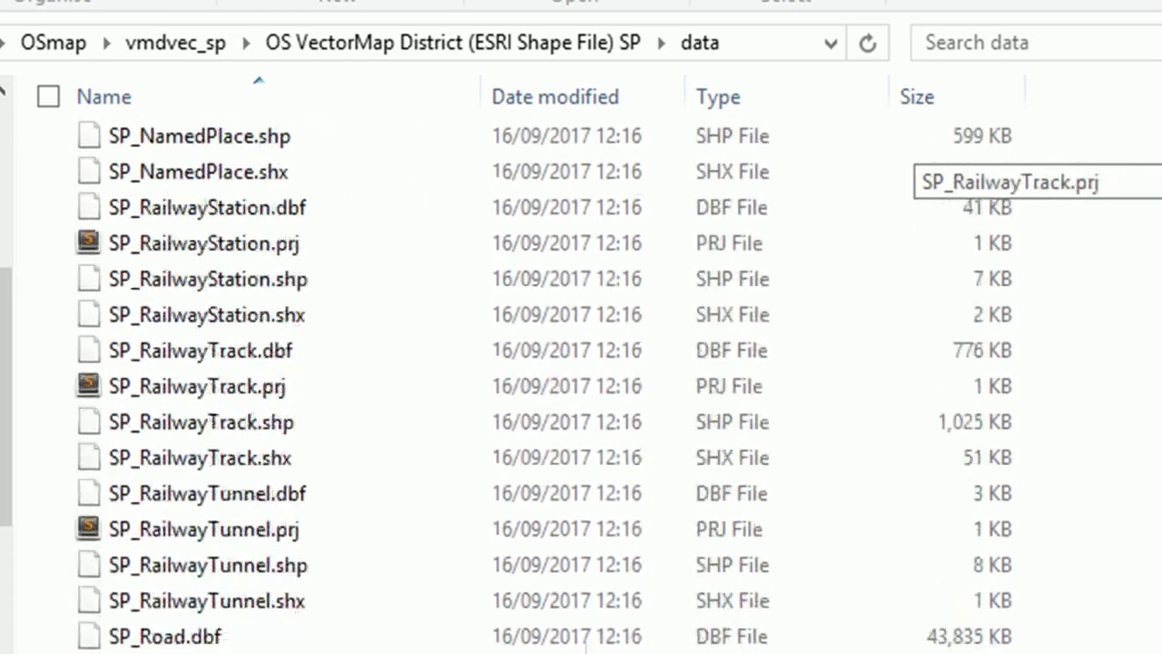
scroll(918, 172, down, 4)
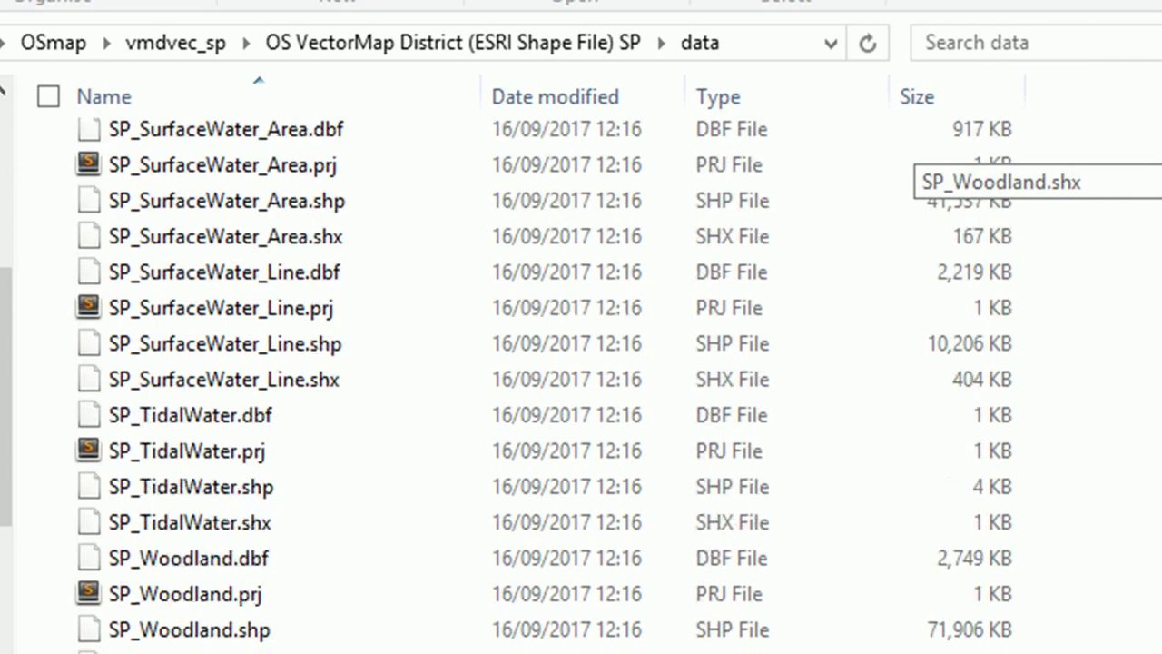
key(Home)
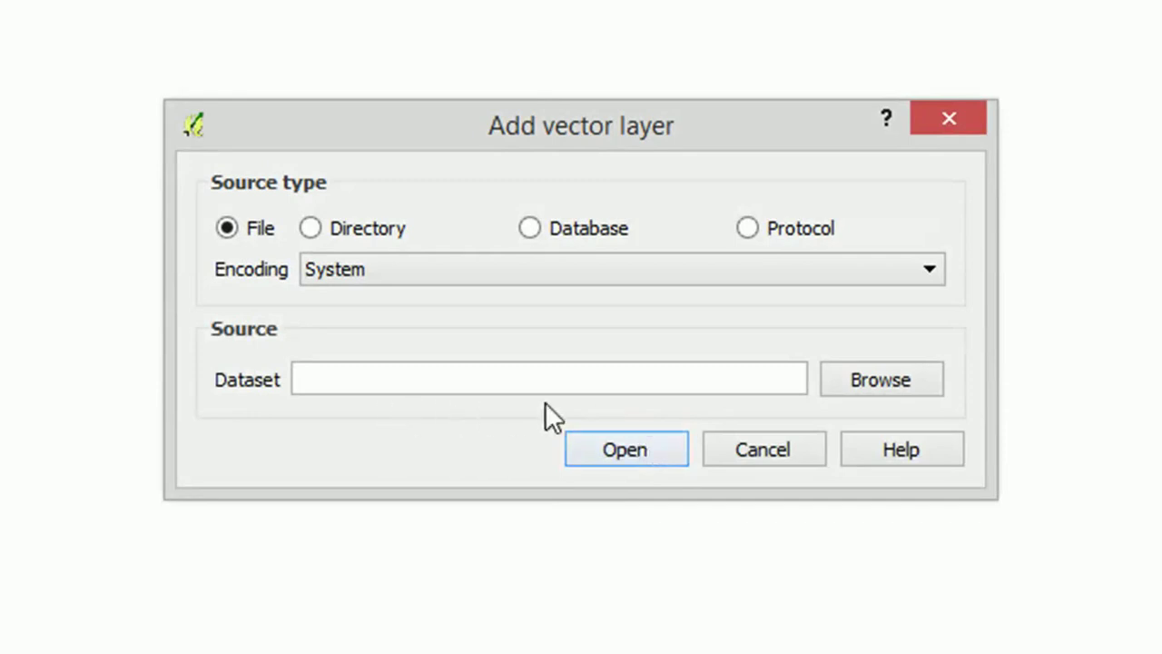
Step: Browse for vector files, filtering the file list to ESRI Shapefiles (*.shp)
click(876, 383)
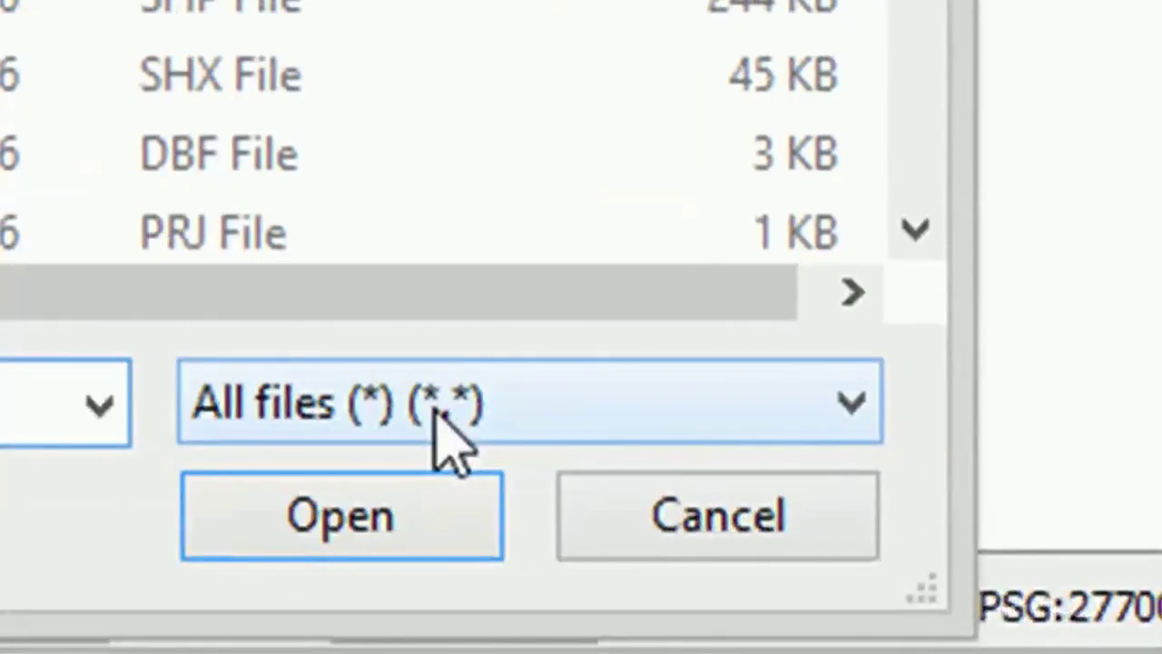
click(575, 469)
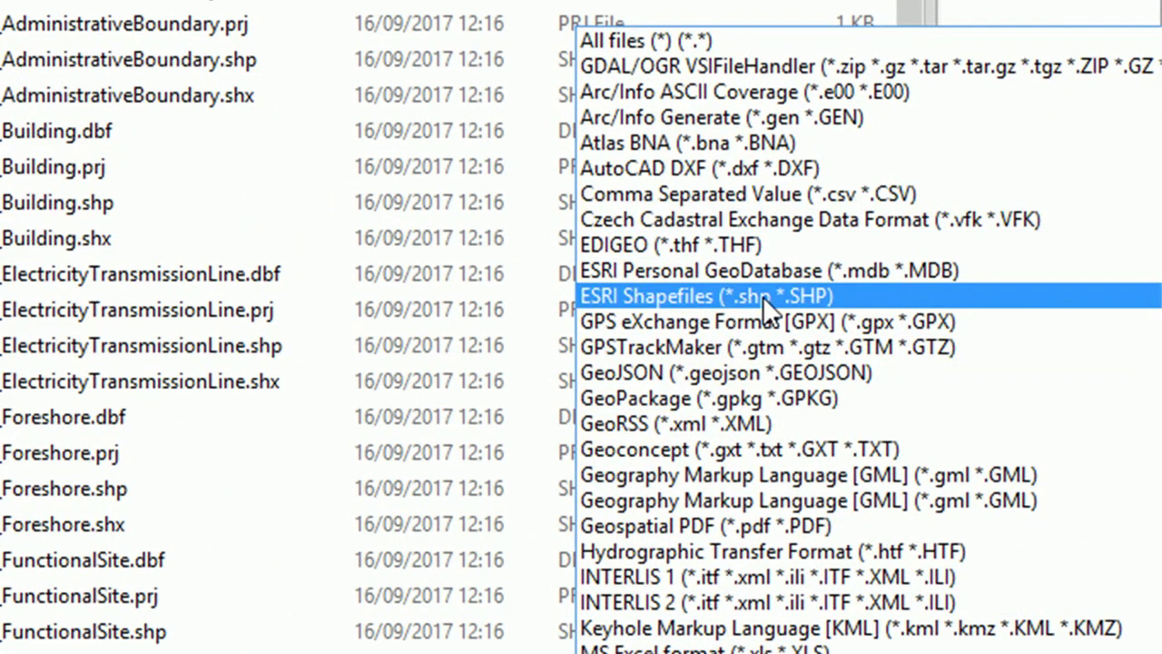
click(762, 296)
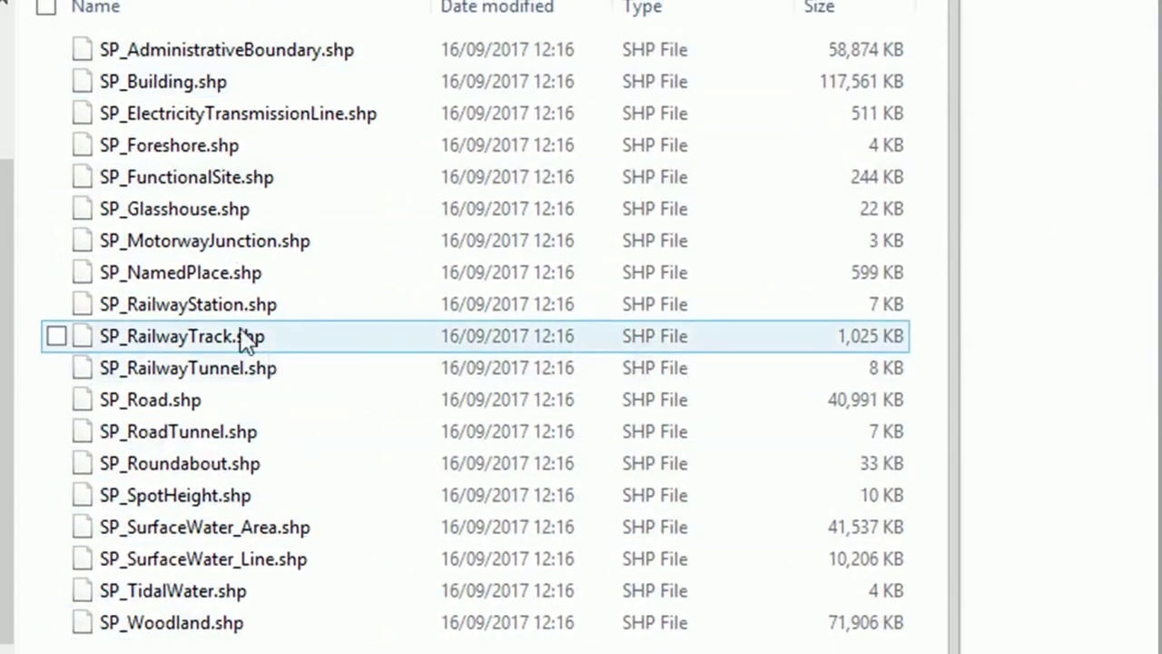
Step: Select SP_AdministrativeBoundary.shp through SP_Woodland.shp and load all 19 as map layers
click(196, 53)
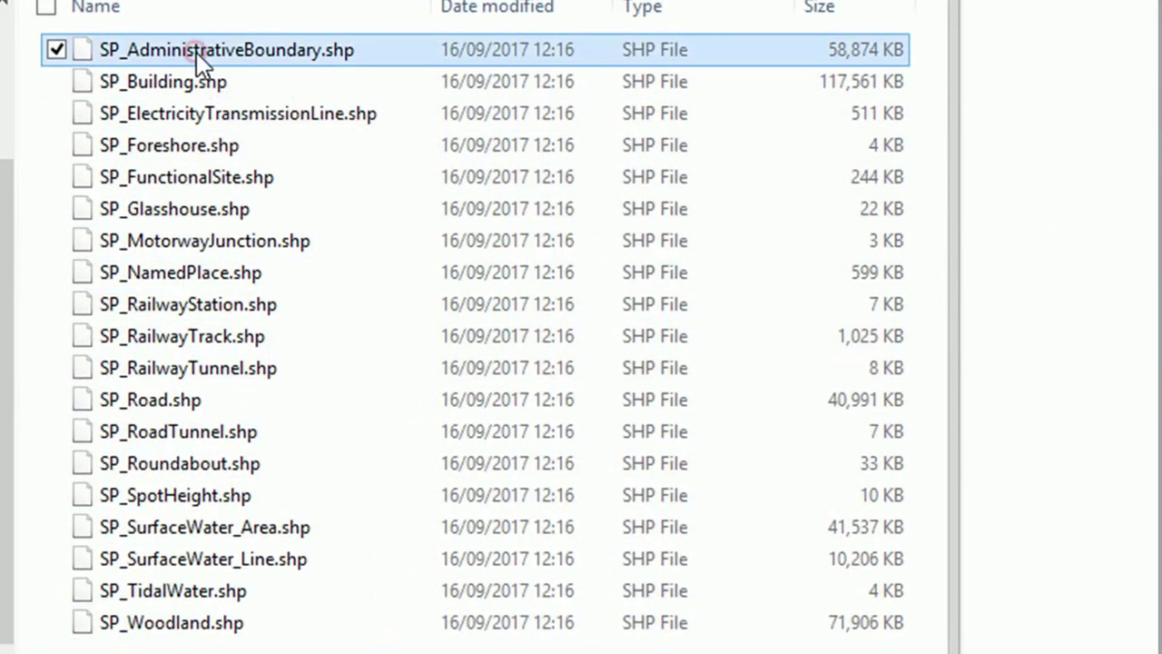
shift+click(218, 626)
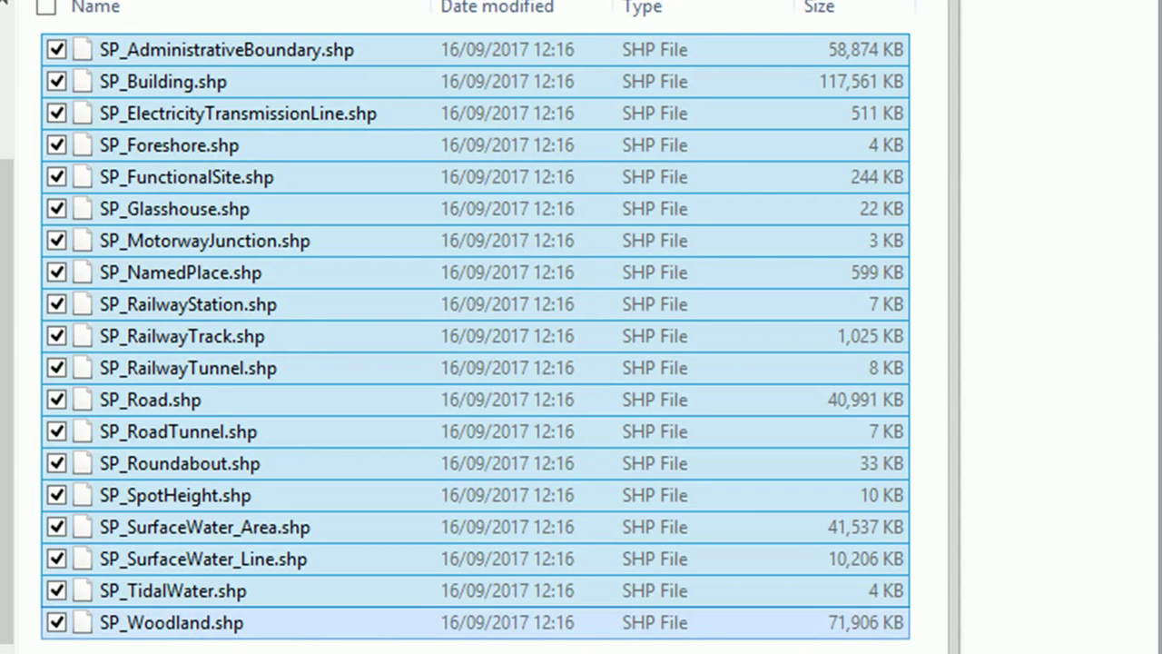
key(Return)
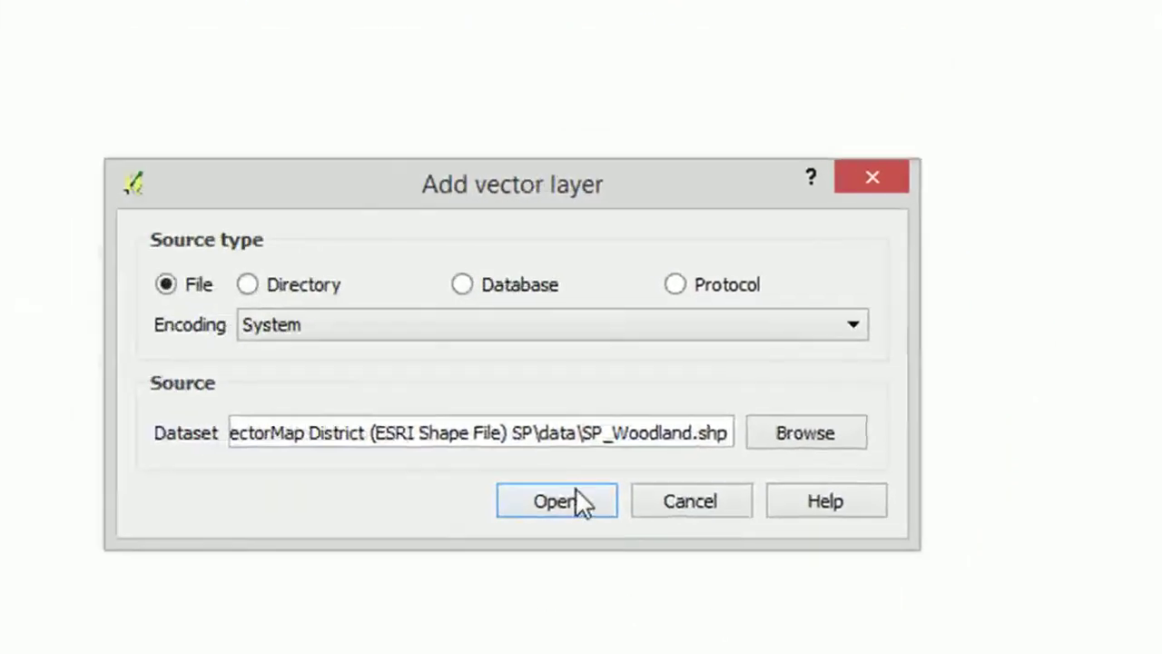
click(576, 495)
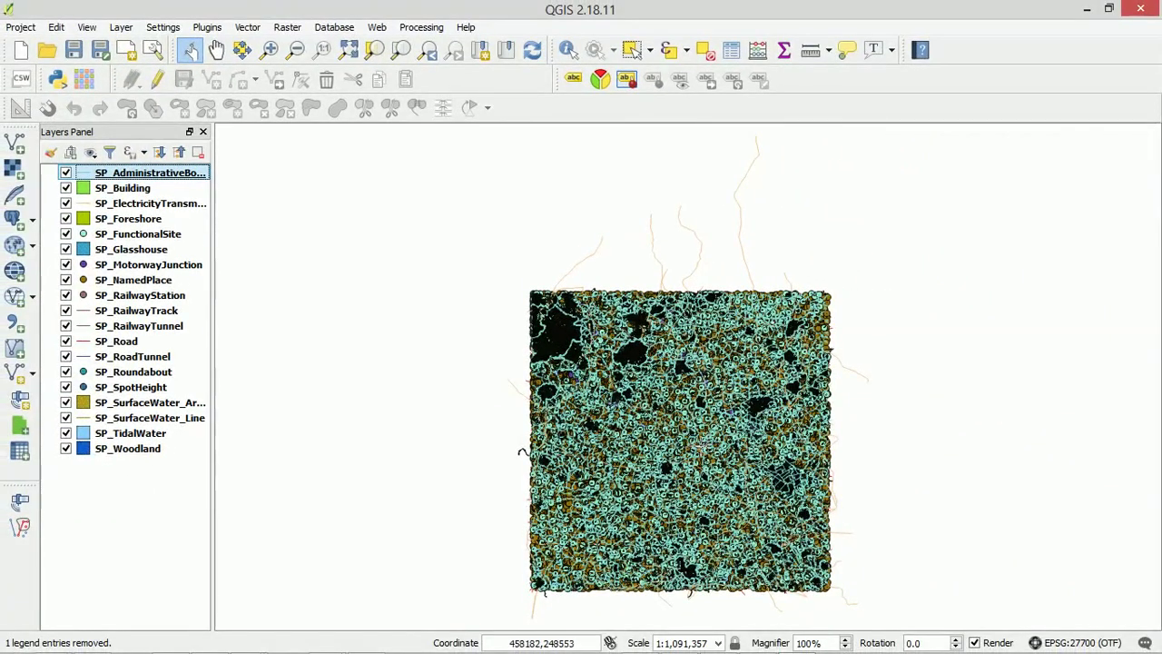
Step: Zoom in and pan the map to inspect roads, woodland and buildings around a village
scroll(716, 364, up, 4)
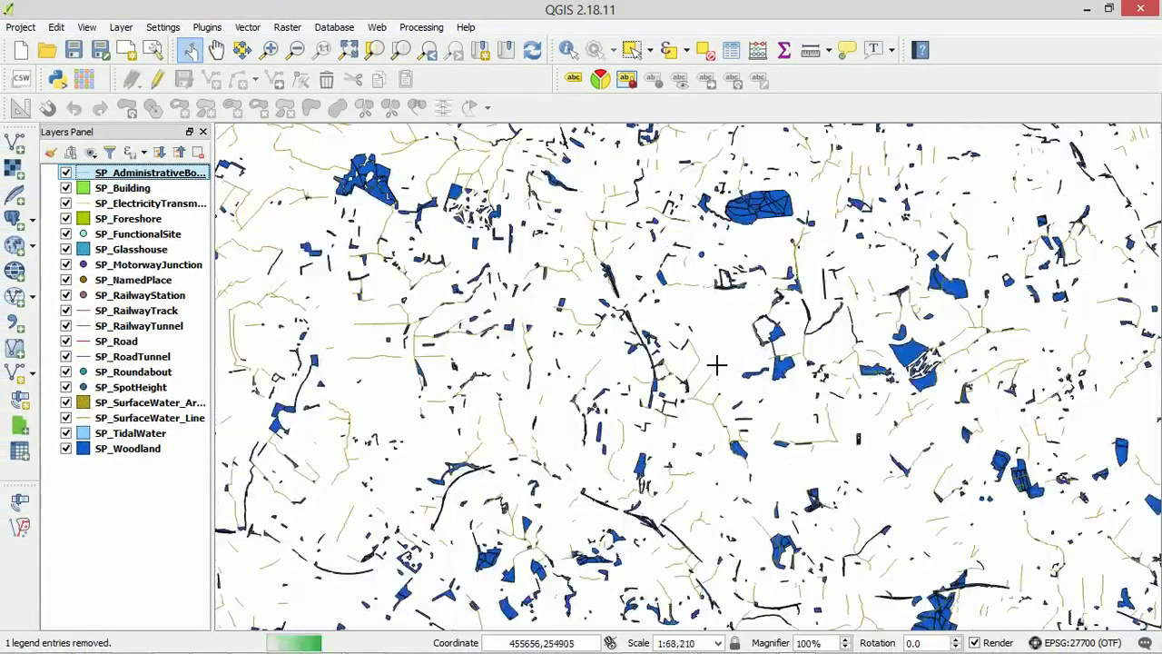
scroll(716, 364, up, 3)
drag(400, 392, 883, 358)
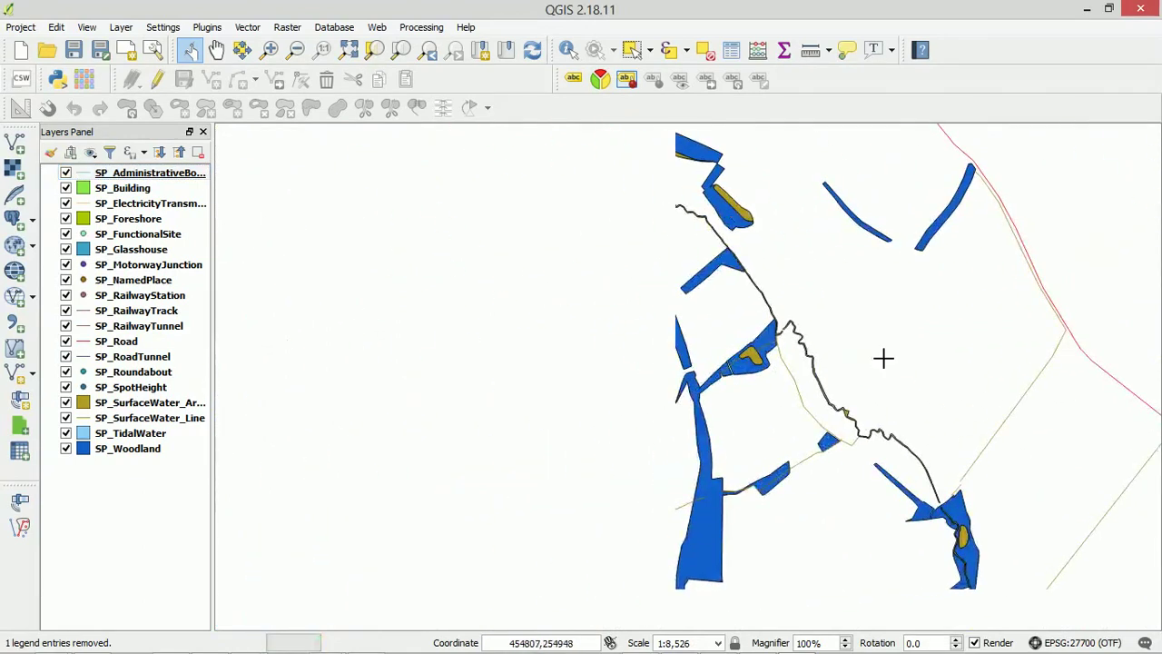
drag(584, 371, 901, 435)
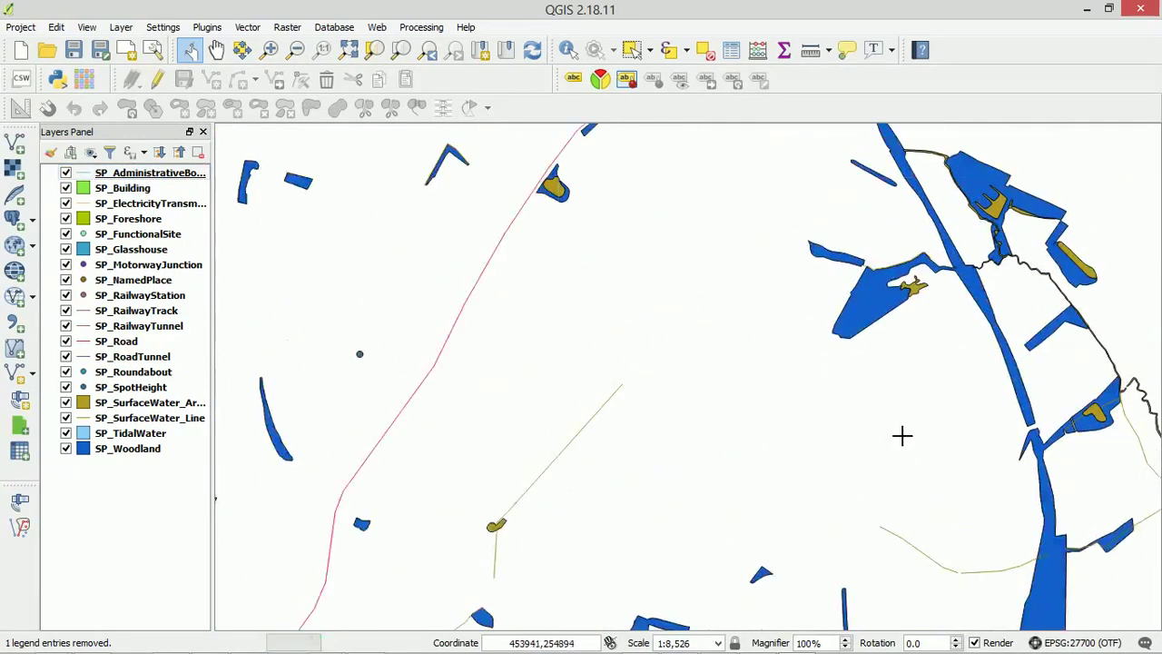
scroll(902, 435, down, 2)
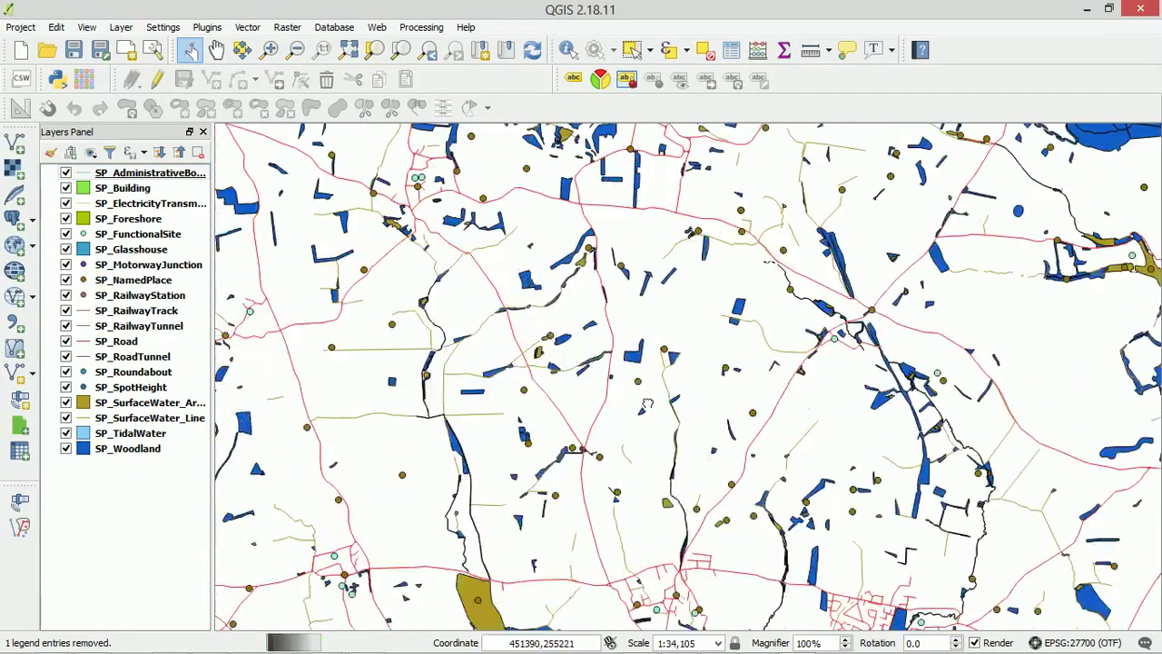
drag(648, 406, 307, 373)
drag(566, 533, 595, 380)
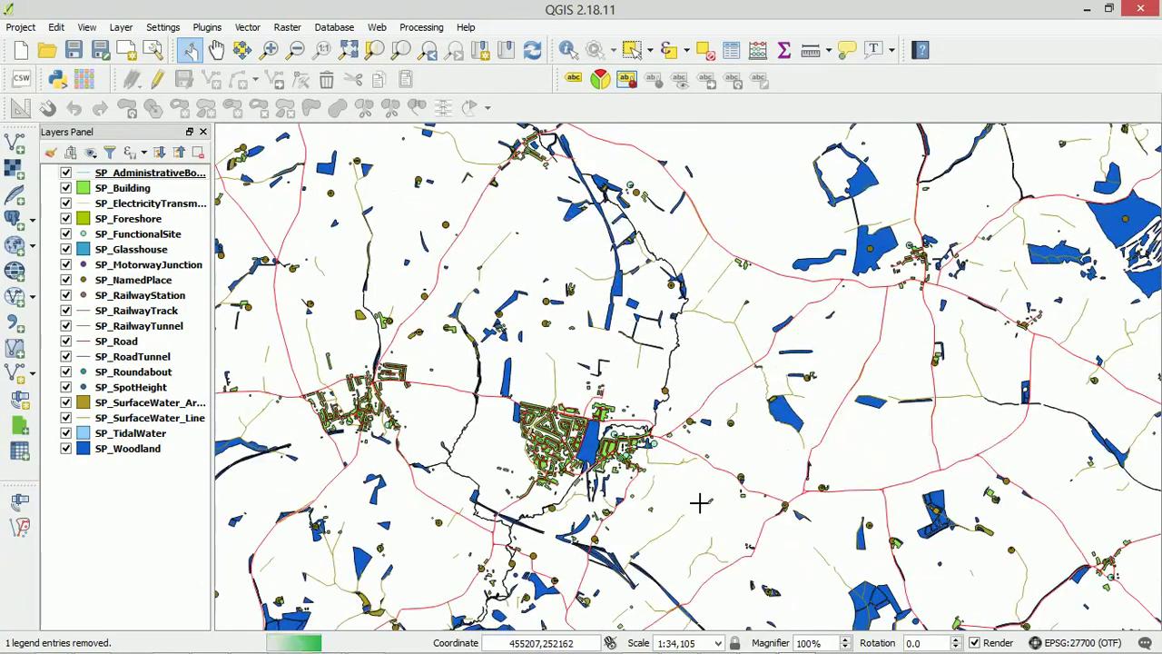